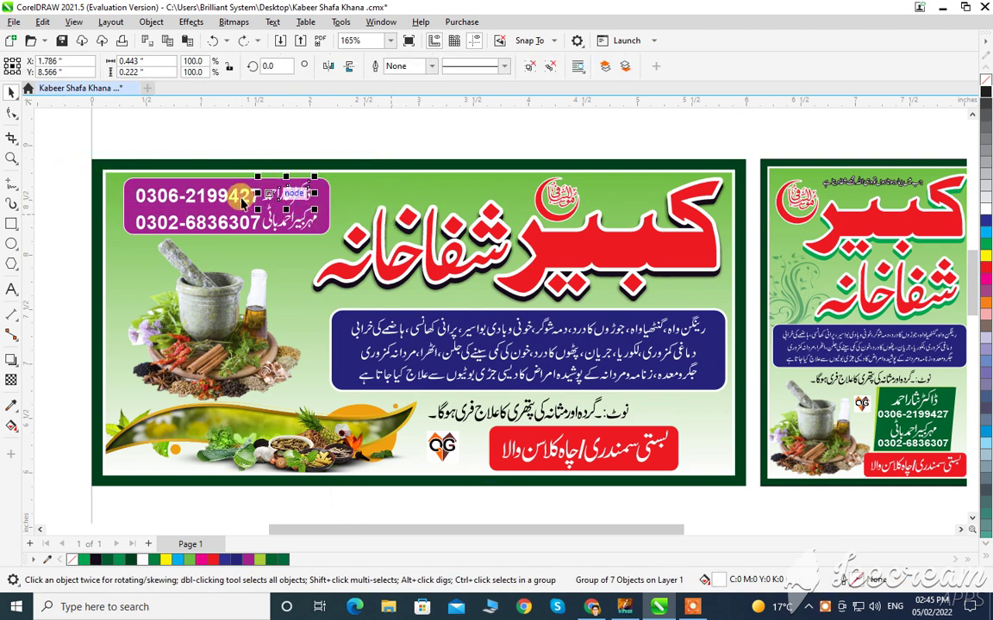
# Group the upper phone number with the name beside it in the wide banner's purple contact box
pyautogui.keyDown('shift'); pyautogui.click(241, 197); pyautogui.keyUp('shift')
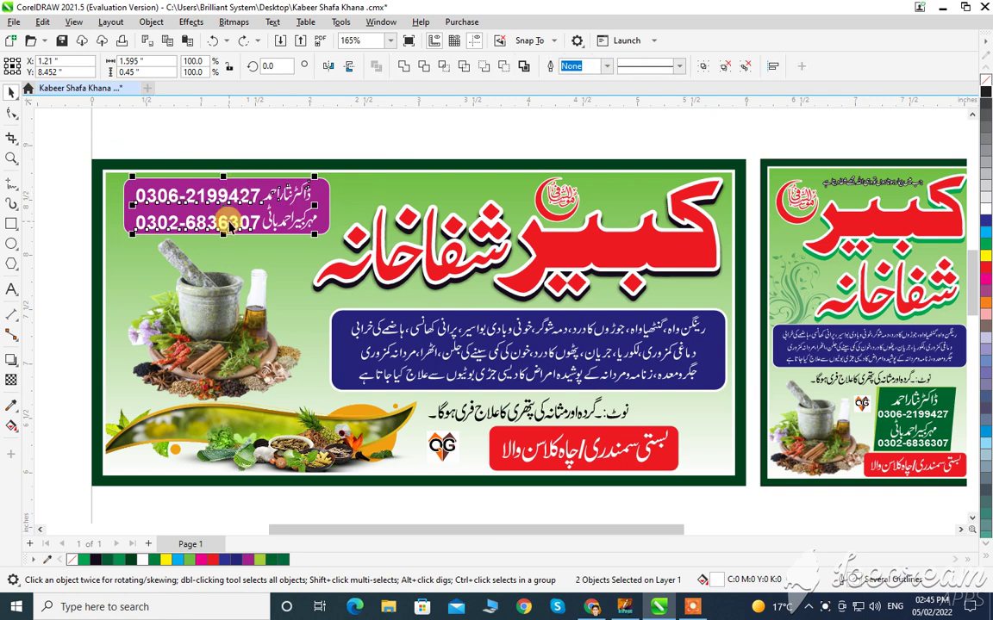
pyautogui.moveTo(75, 152); pyautogui.dragTo(390, 218)
pyautogui.click(214, 199)
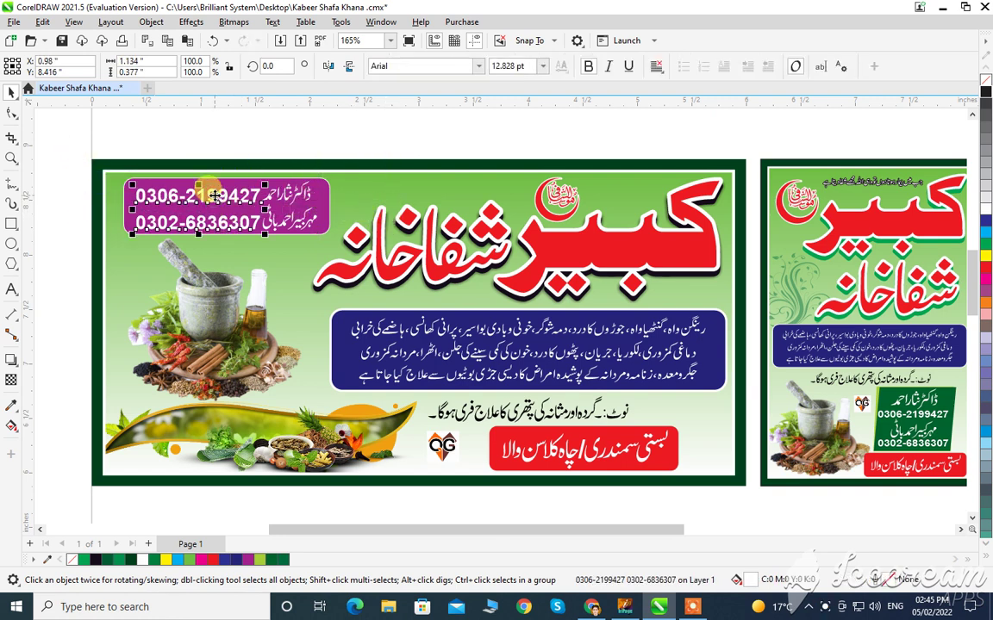
pyautogui.keyDown('ctrl'); pyautogui.click(214, 198); pyautogui.keyUp('ctrl')
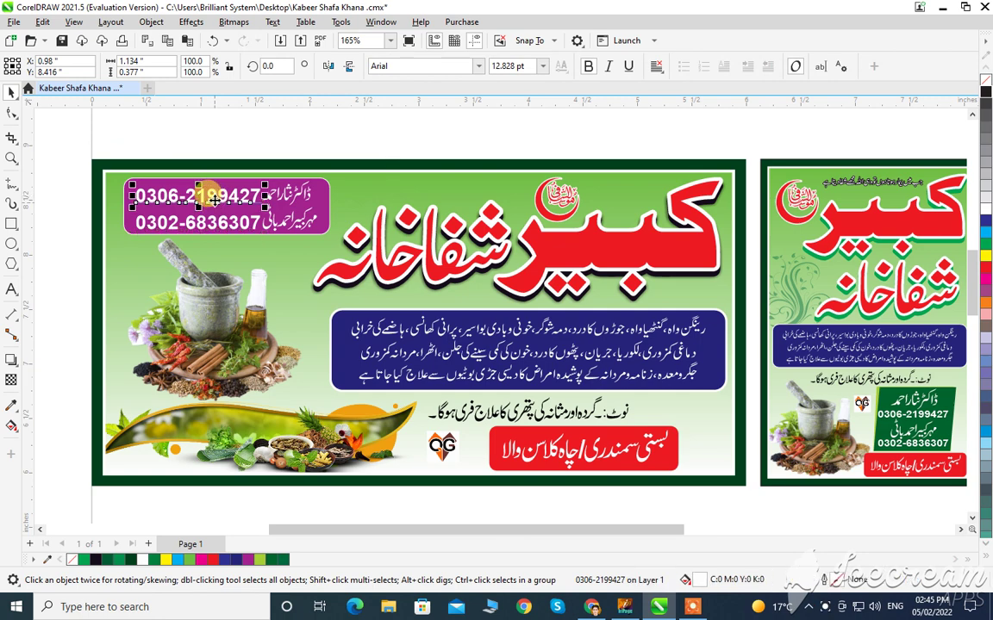
pyautogui.keyDown('shift'); pyautogui.click(297, 198); pyautogui.keyUp('shift')
pyautogui.hotkey('ctrl', 'g')
pyautogui.moveTo(297, 199); pyautogui.dragTo(296, 138)
pyautogui.hotkey('ctrl', 'z')
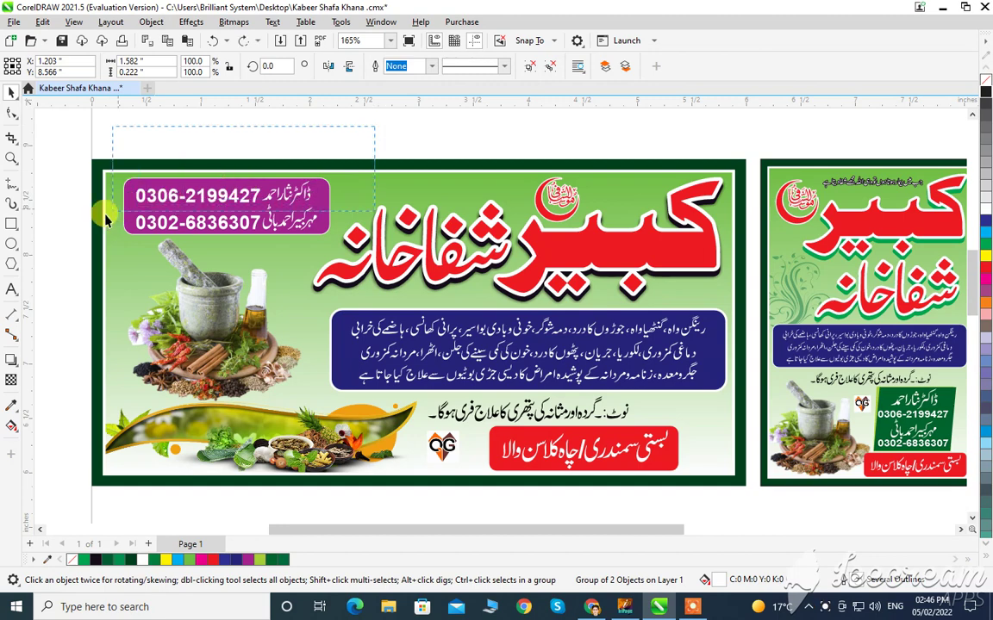
# Group all pieces of the upper contact line in the purple box into a single object
pyautogui.moveTo(97, 220); pyautogui.dragTo(94, 222)
pyautogui.hotkey('ctrl', 'g')
pyautogui.moveTo(267, 186); pyautogui.dragTo(278, 155)
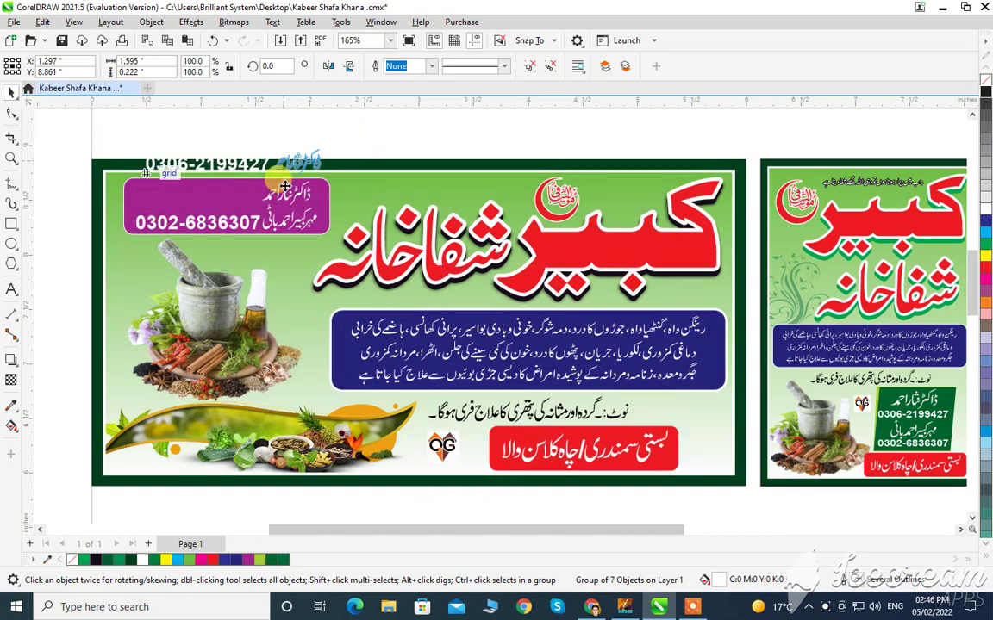
pyautogui.hotkey('ctrl', 'z')
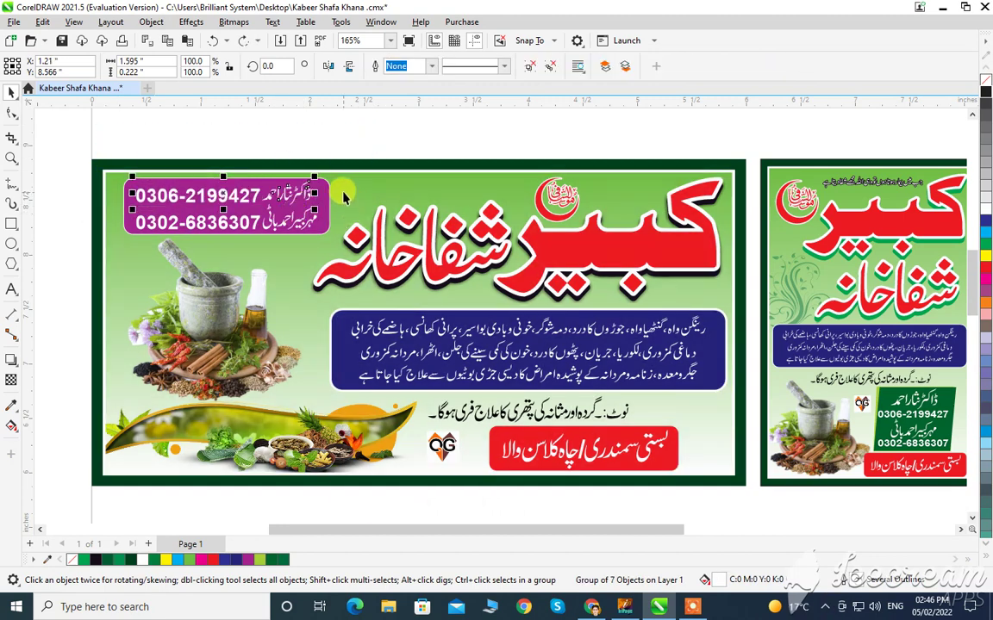
# Group all pieces of the lower contact line in the purple box
pyautogui.moveTo(335, 201); pyautogui.dragTo(109, 267)
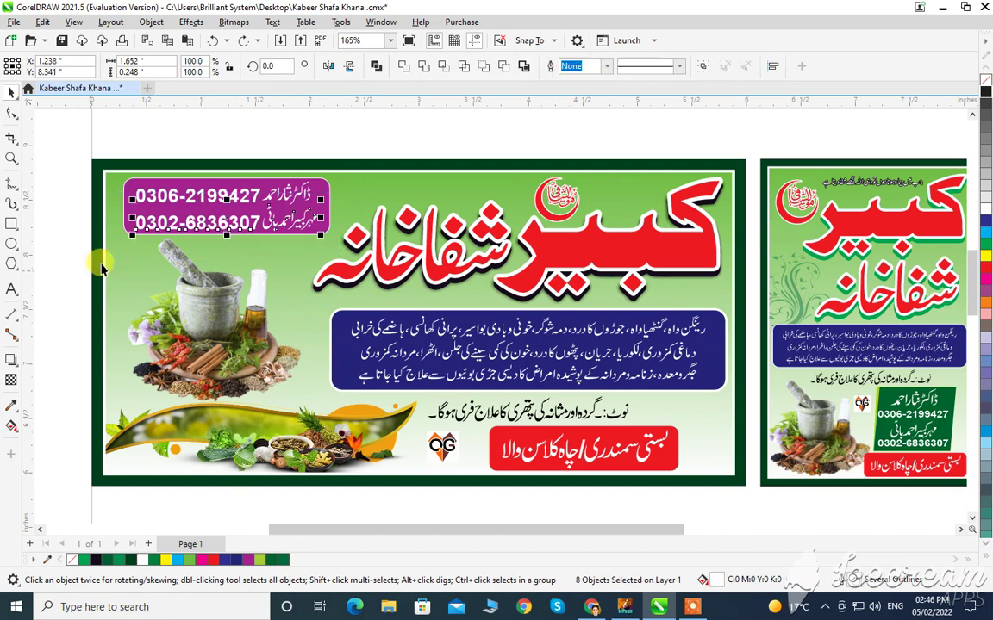
pyautogui.hotkey('ctrl', 'g')
pyautogui.press('F4')
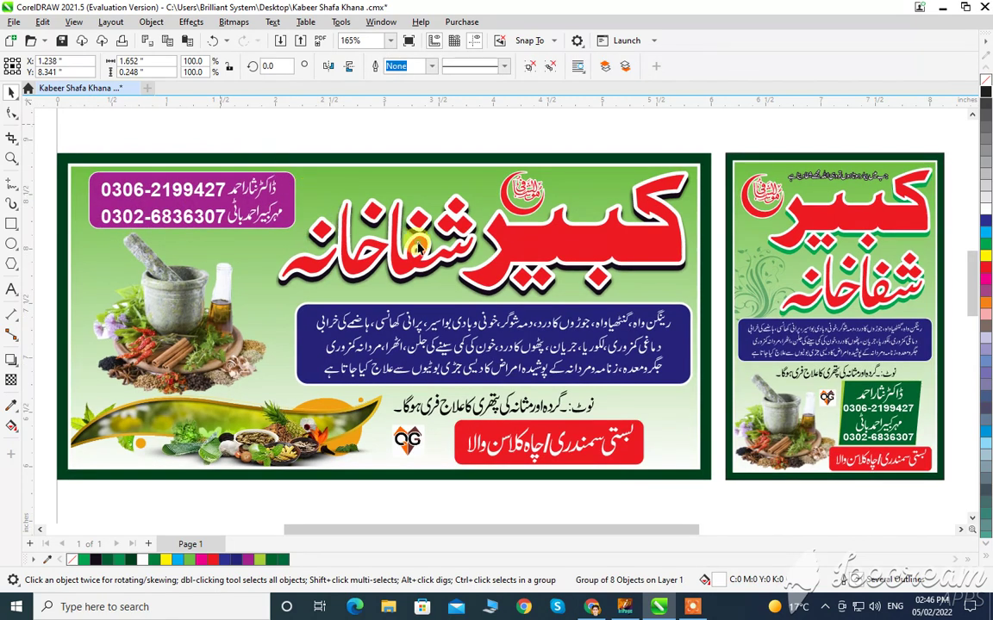
# Group the red crescent with its calligraphy on the wide banner, keeping the emblem in its original place
pyautogui.scroll(-2, 418, 249)
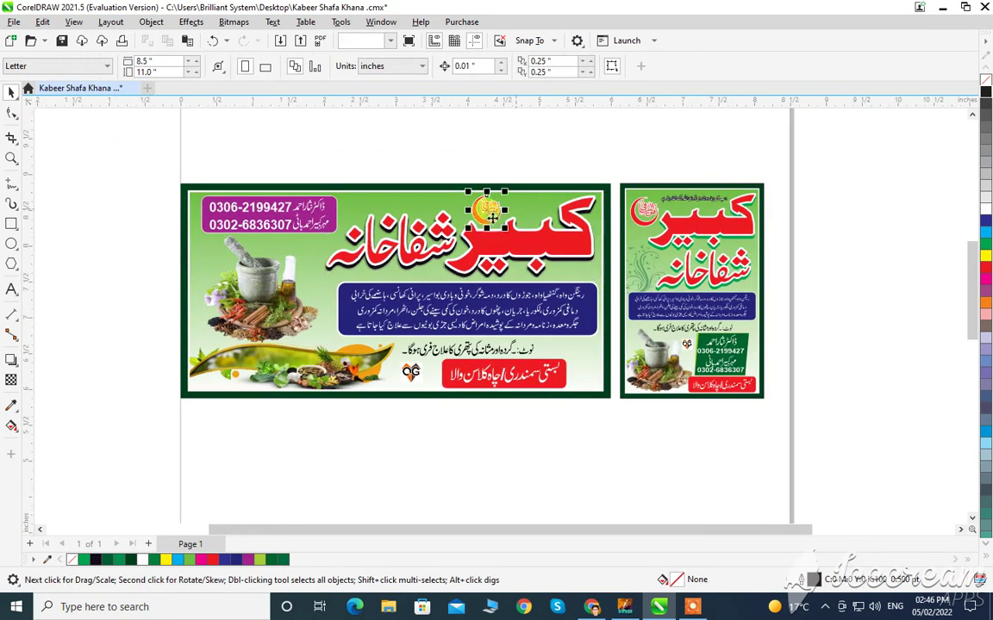
pyautogui.moveTo(492, 218); pyautogui.dragTo(515, 146)
pyautogui.hotkey('ctrl', 'z')
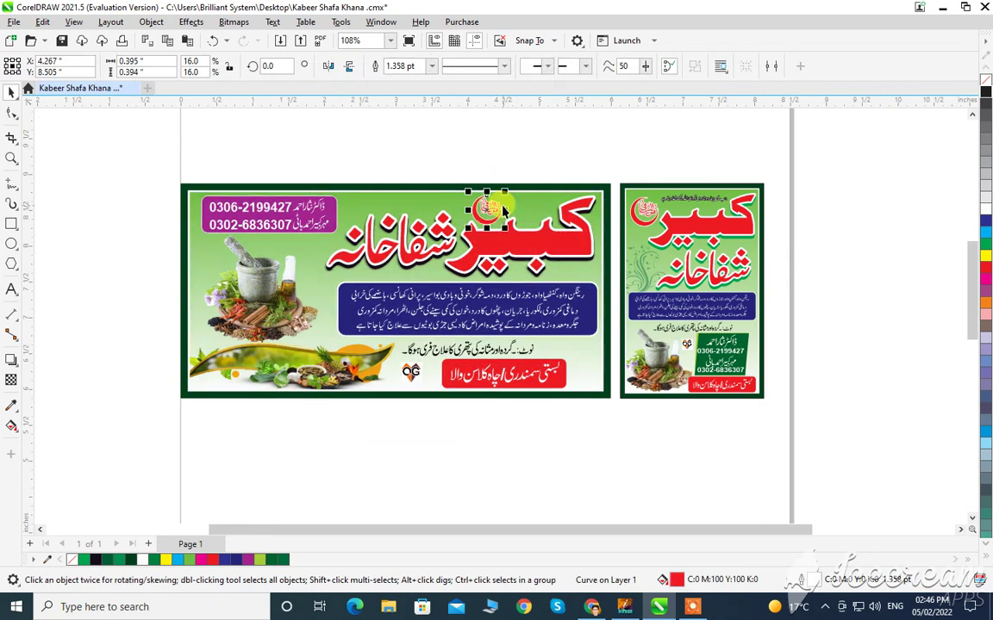
pyautogui.scroll(2, 504, 209)
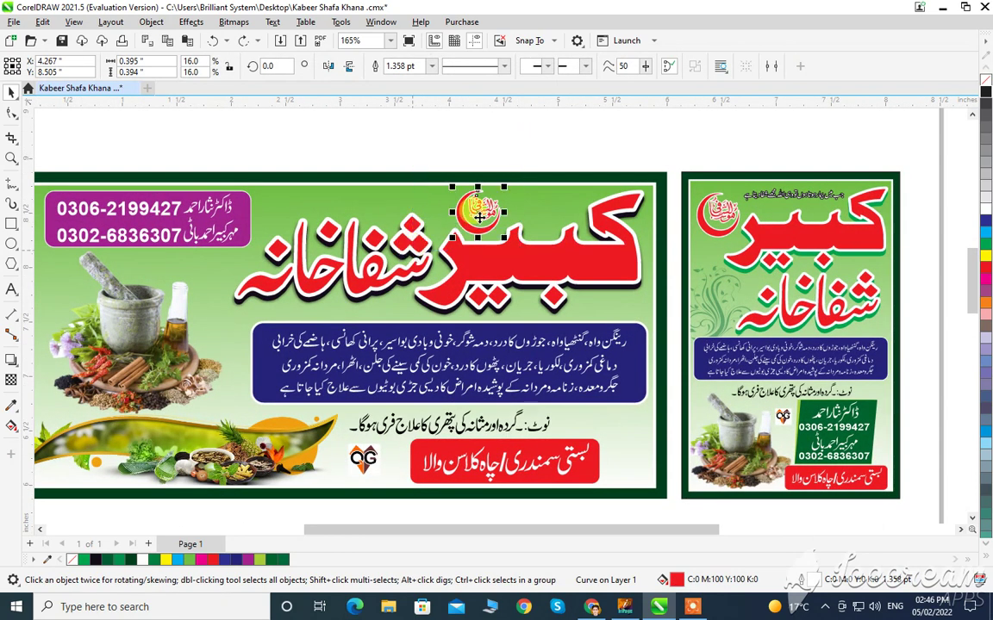
pyautogui.moveTo(480, 217); pyautogui.dragTo(478, 129)
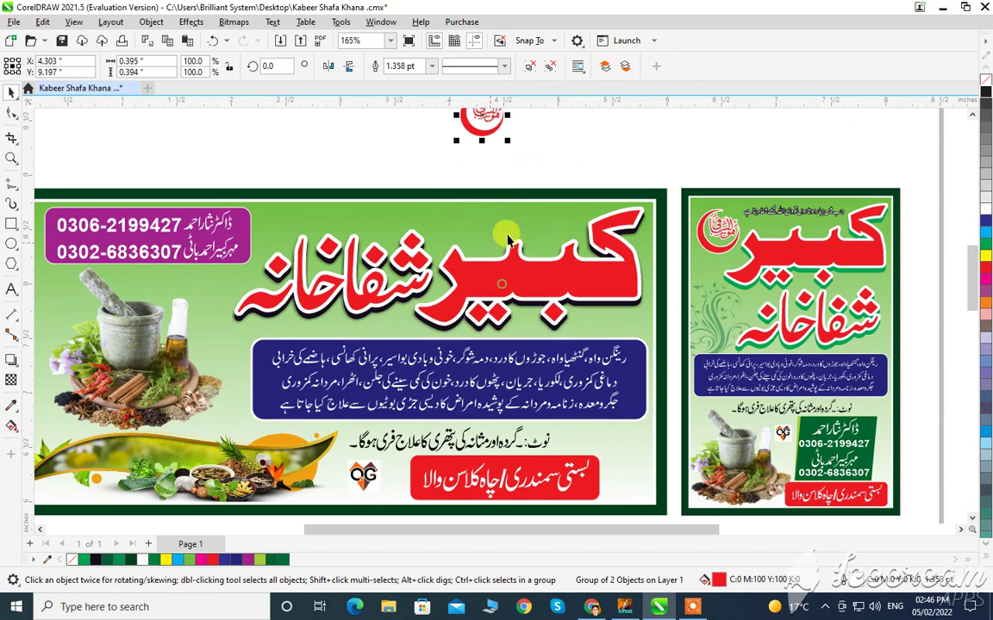
pyautogui.hotkey('ctrl', 'z')
pyautogui.hotkey('ctrl', 'z')
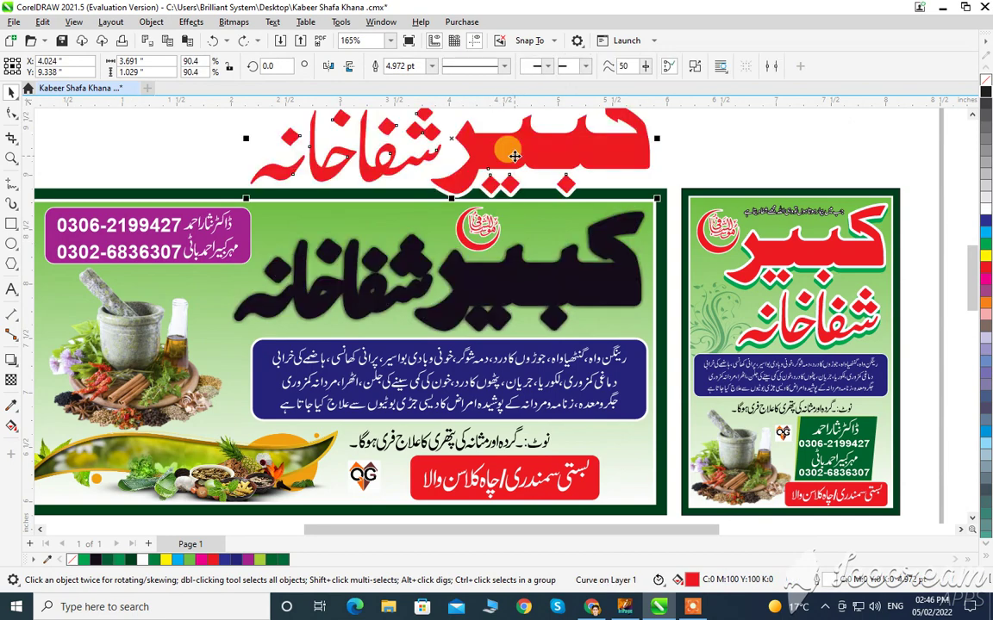
# Move the title's black shadow above the wide banner, and the purple contact box with its two contact lines to the banner's left
pyautogui.scroll(-3, 515, 156)
pyautogui.moveTo(529, 226); pyautogui.dragTo(281, 131)
pyautogui.moveTo(330, 198); pyautogui.dragTo(205, 196)
pyautogui.moveTo(315, 197); pyautogui.dragTo(165, 196)
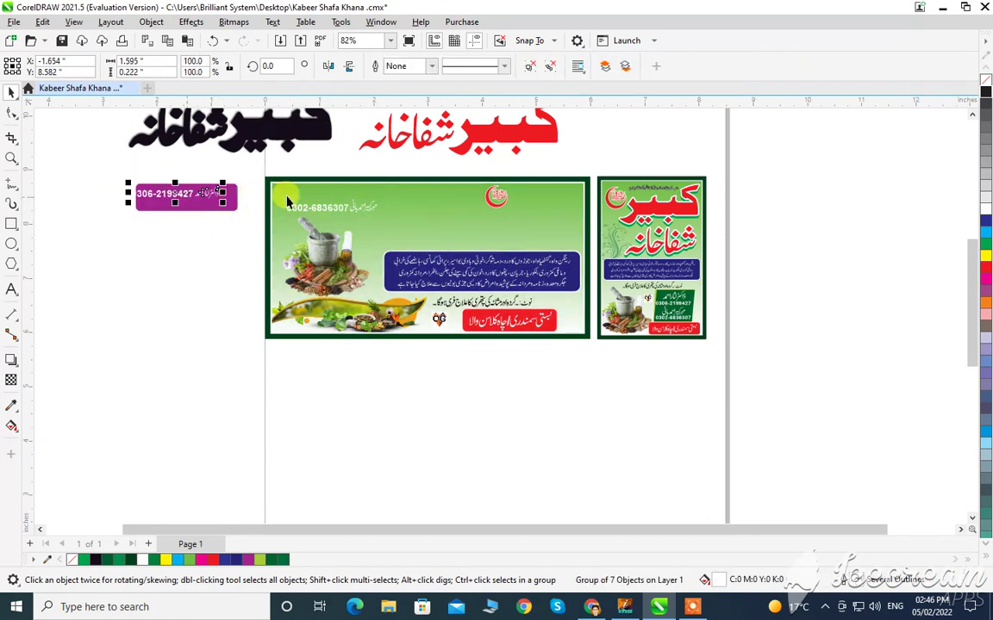
pyautogui.moveTo(338, 208); pyautogui.dragTo(203, 205)
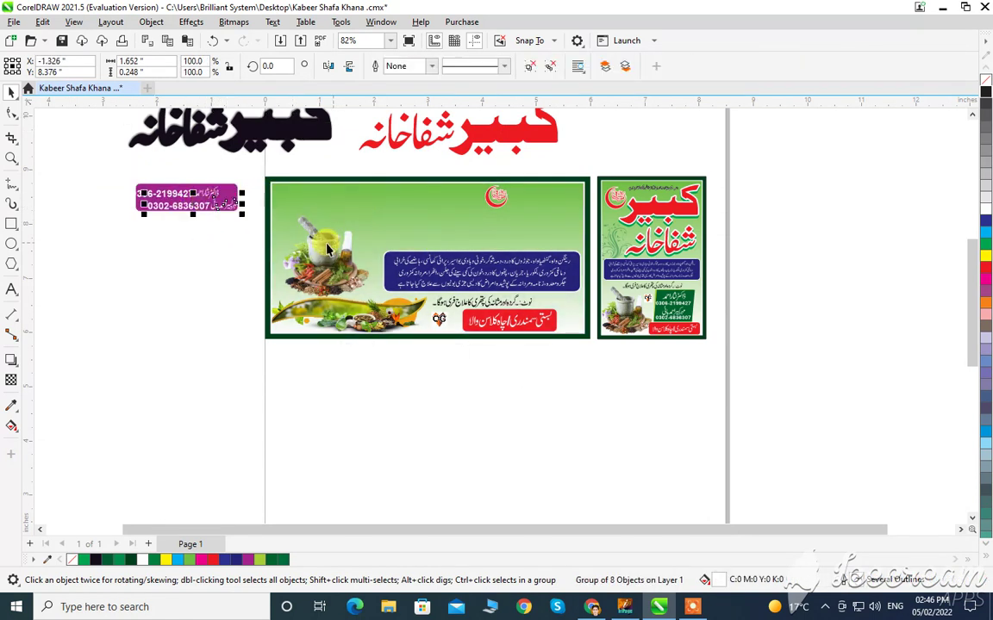
# Move the mortar picture and the leaf-and-herbs picture out of the wide banner to its left
pyautogui.moveTo(324, 241); pyautogui.dragTo(179, 250)
pyautogui.moveTo(342, 322); pyautogui.dragTo(204, 332)
pyautogui.hotkey('ctrl', 'z')
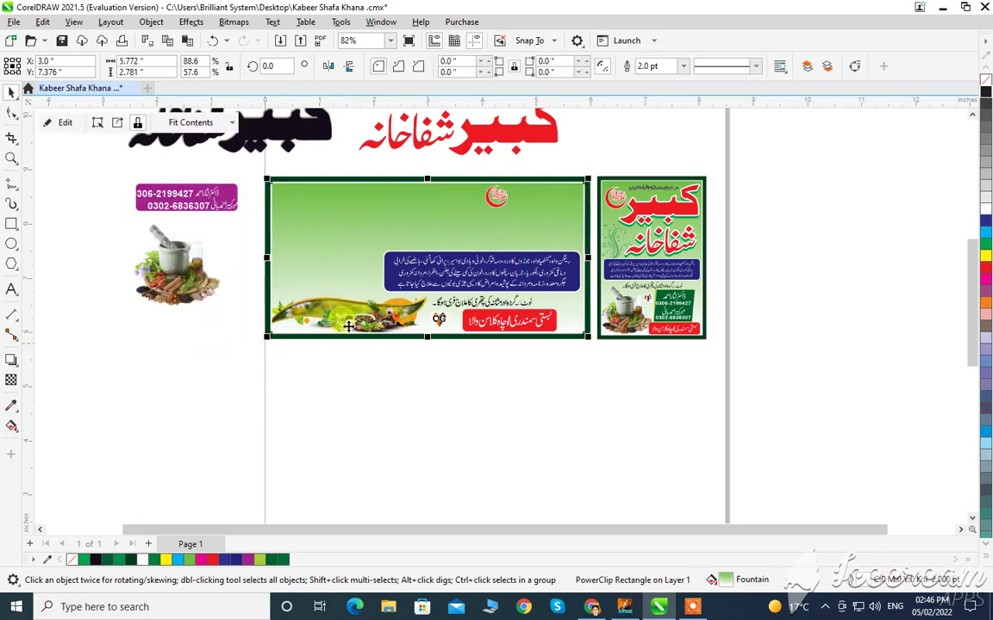
pyautogui.keyDown('ctrl'); pyautogui.click(365, 324); pyautogui.keyUp('ctrl')
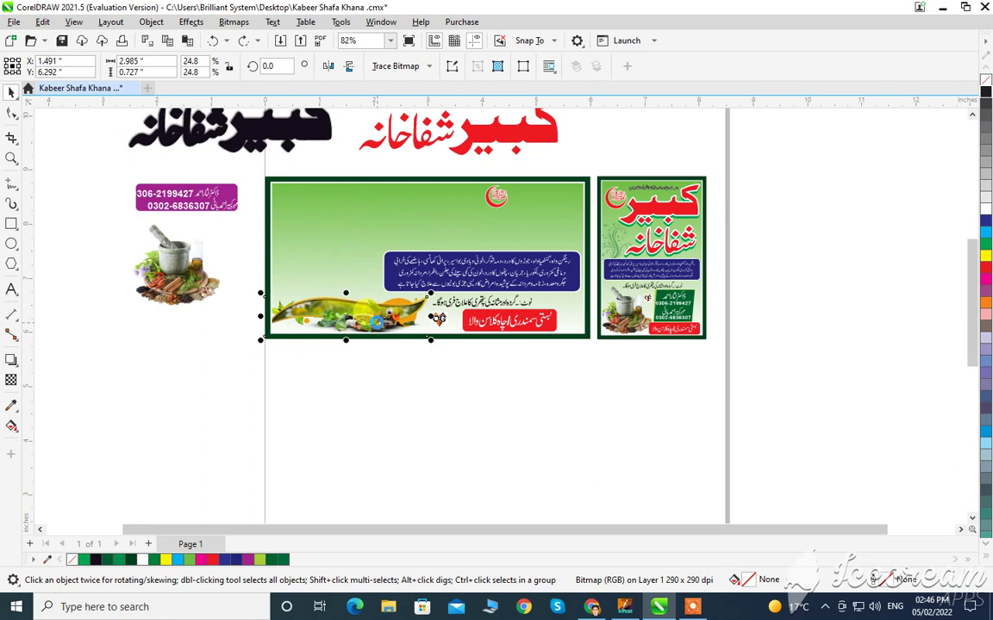
pyautogui.hotkey('ctrl', 'x')
pyautogui.moveTo(376, 326); pyautogui.dragTo(189, 354)
# Move the navy box below the wide banner and center its grouped white text lines on it
pyautogui.moveTo(548, 287); pyautogui.dragTo(379, 380)
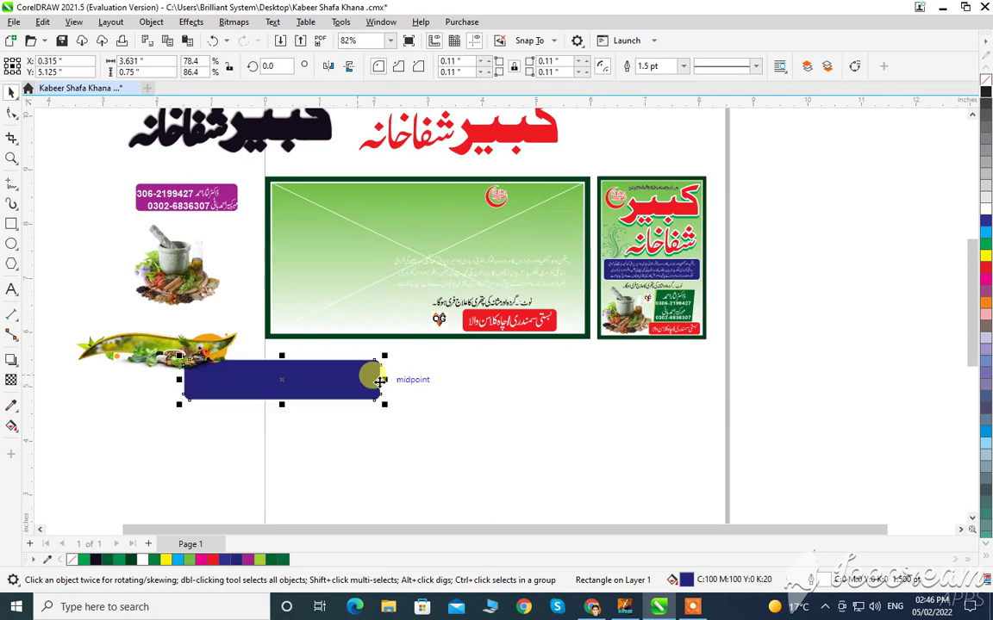
pyautogui.click(514, 270)
pyautogui.click(520, 263)
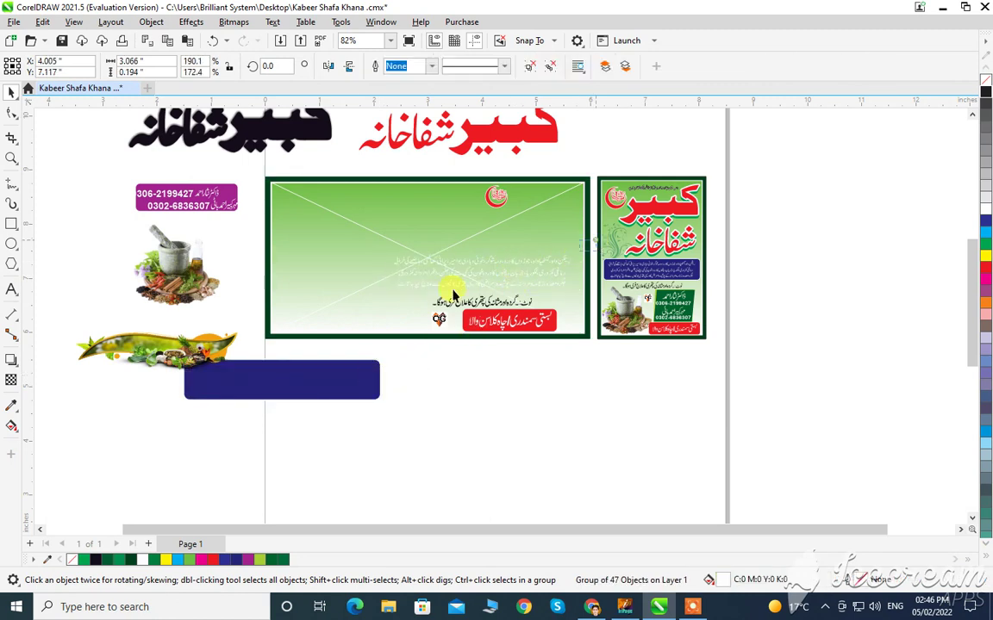
pyautogui.hotkey('ctrl', 'g')
pyautogui.keyDown('shift'); pyautogui.click(333, 365); pyautogui.keyUp('shift')
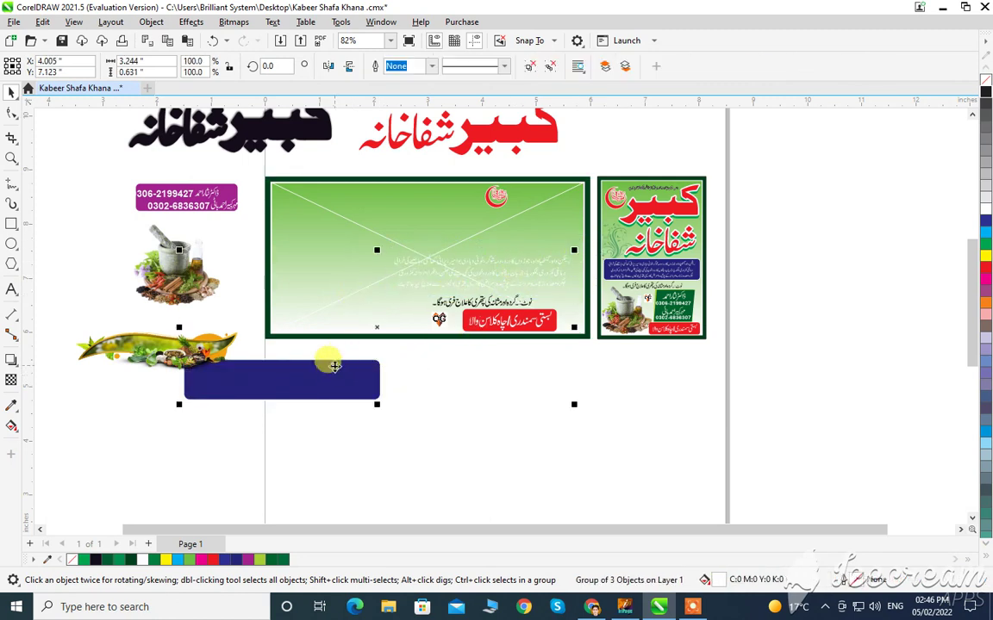
pyautogui.press('c')
pyautogui.press('e')
pyautogui.click(453, 412)
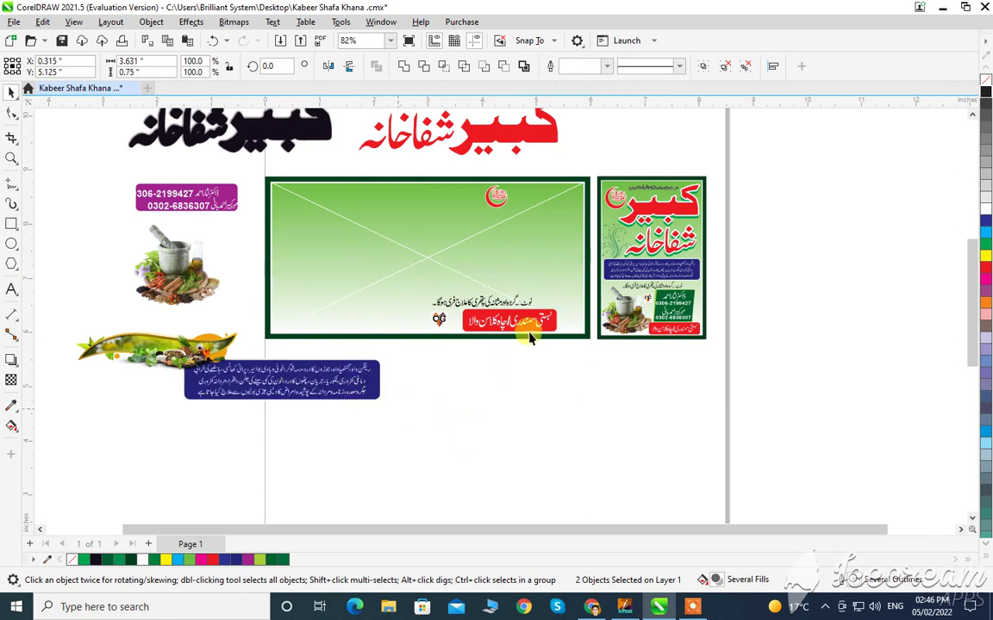
# Group all the white address lettering on the wide banner's red box into one object
pyautogui.click(475, 351)
pyautogui.click(458, 366)
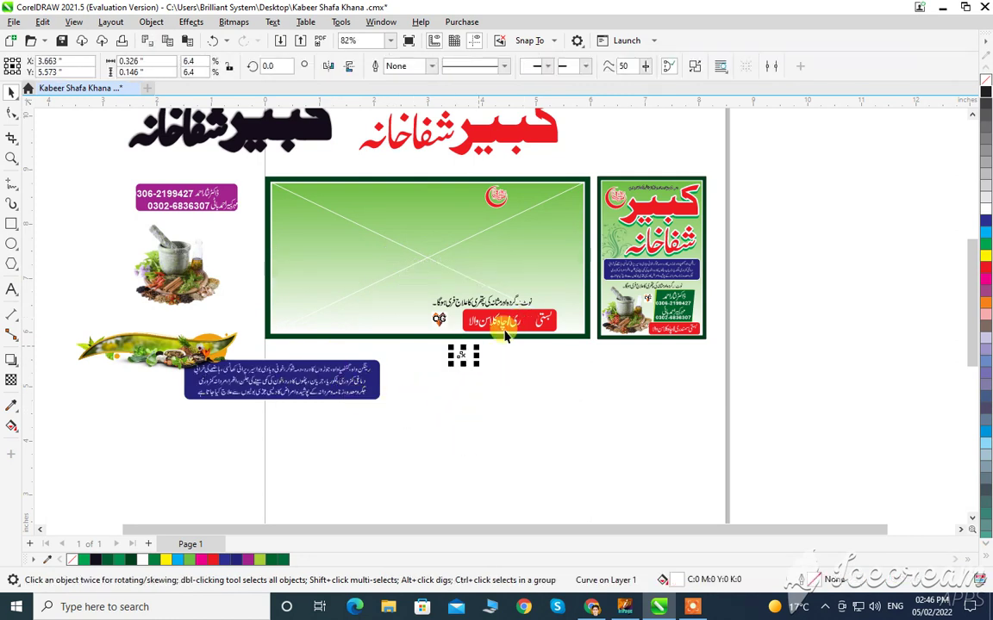
pyautogui.hotkey('ctrl', 'z')
pyautogui.moveTo(612, 405); pyautogui.dragTo(463, 307)
pyautogui.hotkey('ctrl', 'g')
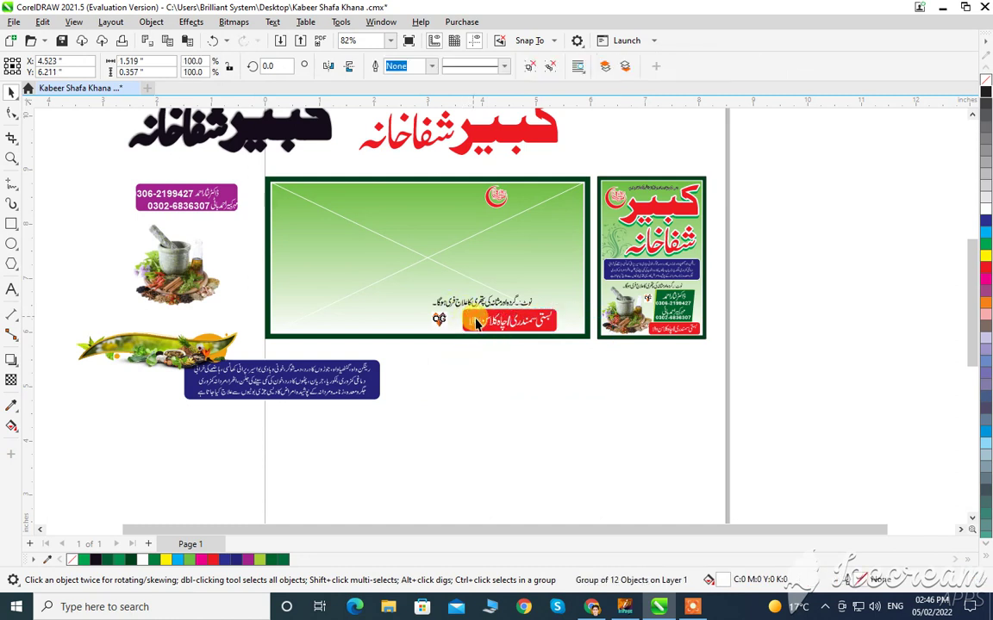
# Move the red box below the wide banner and group it with the address text centered on it
pyautogui.click(473, 325)
pyautogui.moveTo(485, 351); pyautogui.dragTo(463, 398)
pyautogui.click(507, 317)
pyautogui.keyDown('shift'); pyautogui.click(490, 397); pyautogui.keyUp('shift')
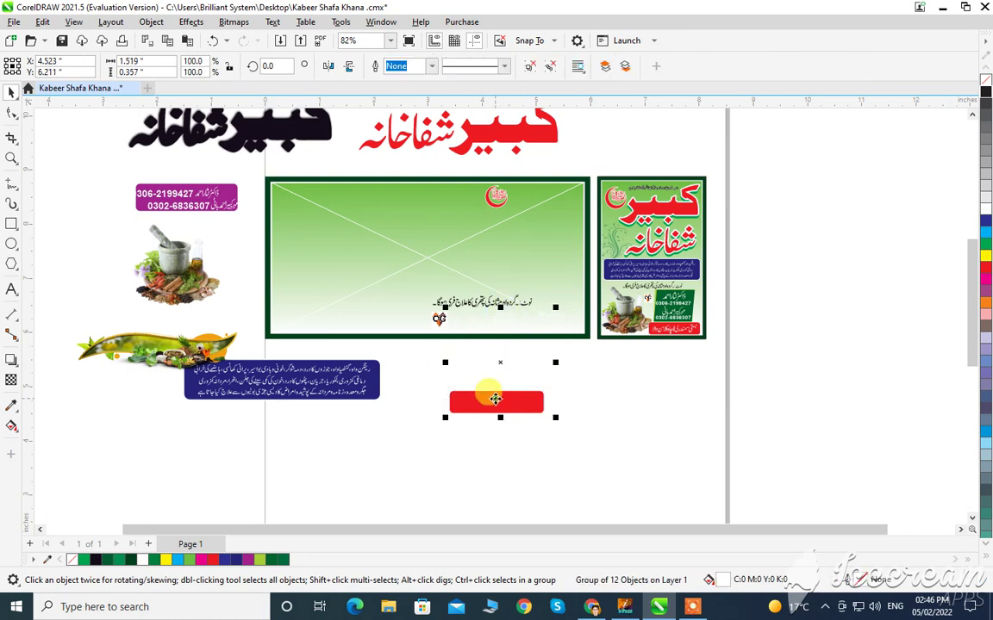
pyautogui.press('c')
pyautogui.press('e')
pyautogui.hotkey('ctrl', 'g')
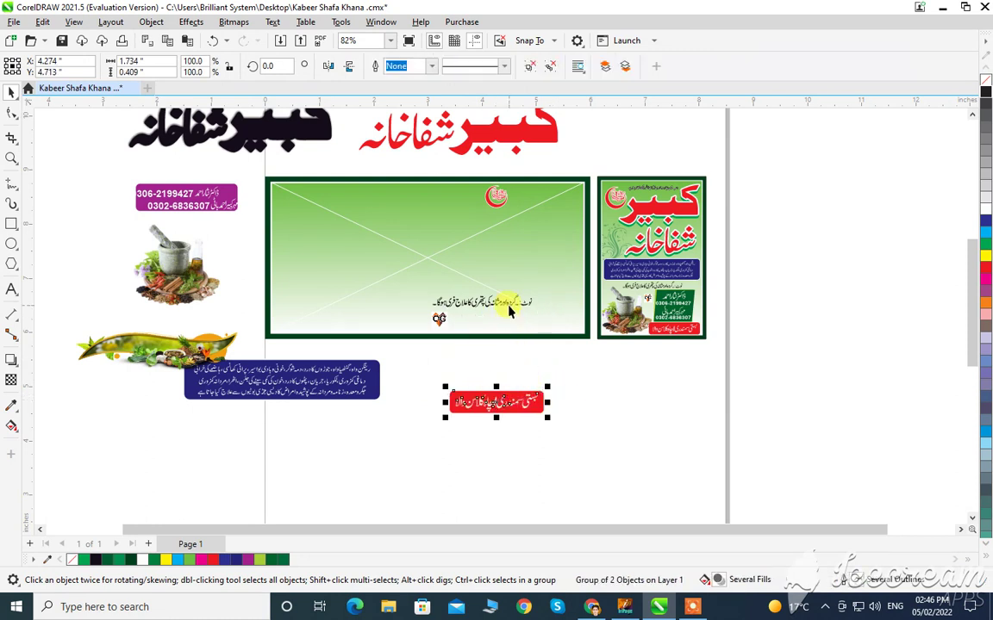
# Delete the QG logo from the wide banner and move the black note line below the banner
pyautogui.click(497, 372)
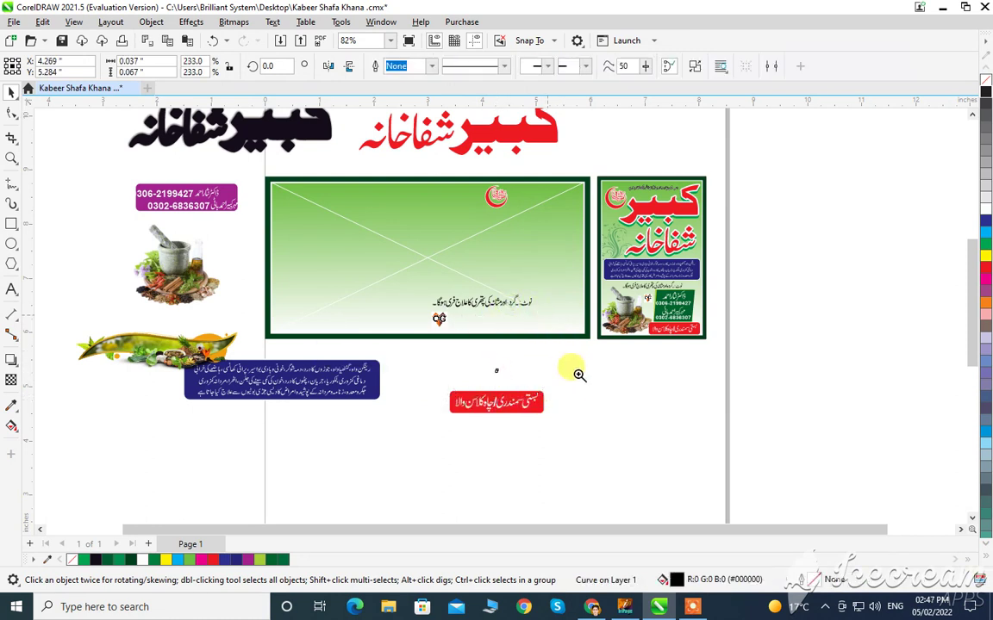
pyautogui.press('z')
pyautogui.press('space')
pyautogui.moveTo(393, 282); pyautogui.dragTo(489, 368)
pyautogui.press('Delete')
pyautogui.moveTo(575, 363); pyautogui.dragTo(396, 263)
pyautogui.moveTo(491, 310); pyautogui.dragTo(494, 380)
# Move the complete red crescent emblem from the wide banner to the space below it
pyautogui.moveTo(500, 195); pyautogui.dragTo(526, 344)
pyautogui.hotkey('ctrl', 'z')
pyautogui.moveTo(496, 215); pyautogui.dragTo(557, 379)
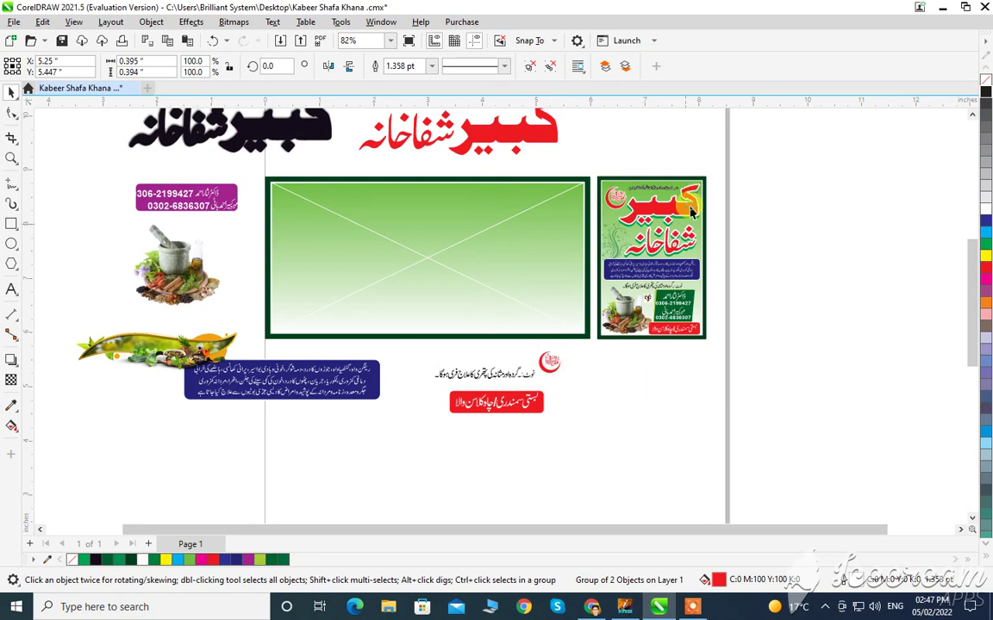
# Move the red title with its green shadow off the tall banner to its right
pyautogui.scroll(1, 690, 211)
pyautogui.moveTo(652, 216); pyautogui.dragTo(764, 216)
pyautogui.moveTo(660, 187); pyautogui.dragTo(539, 219)
pyautogui.press('F2')
pyautogui.hotkey('ctrl', 'z')
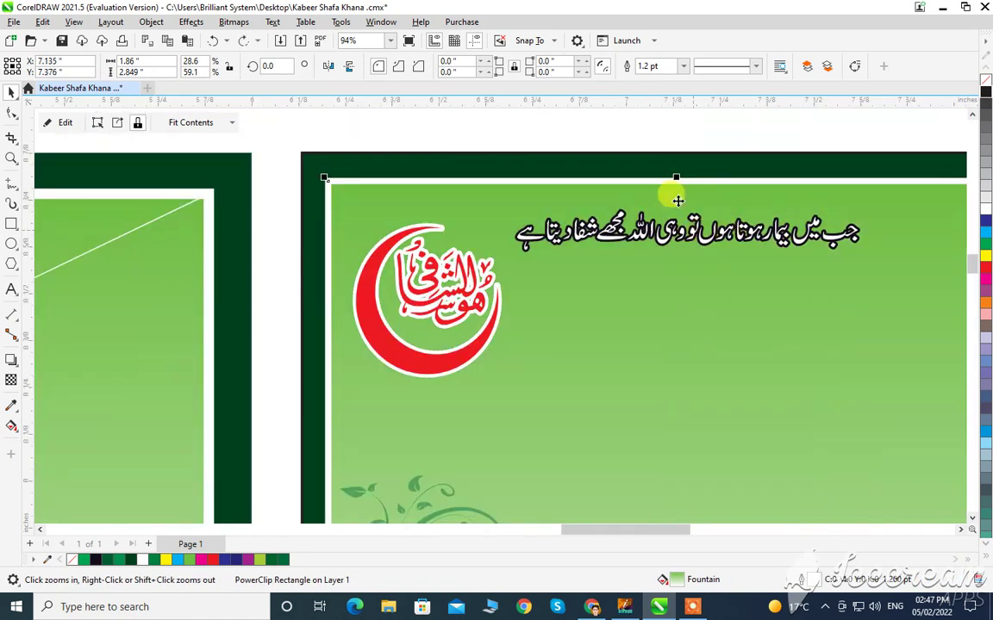
# Move the white outlined verse line from inside the tall banner to just above it
pyautogui.moveTo(424, 143); pyautogui.dragTo(937, 301)
pyautogui.press('F4')
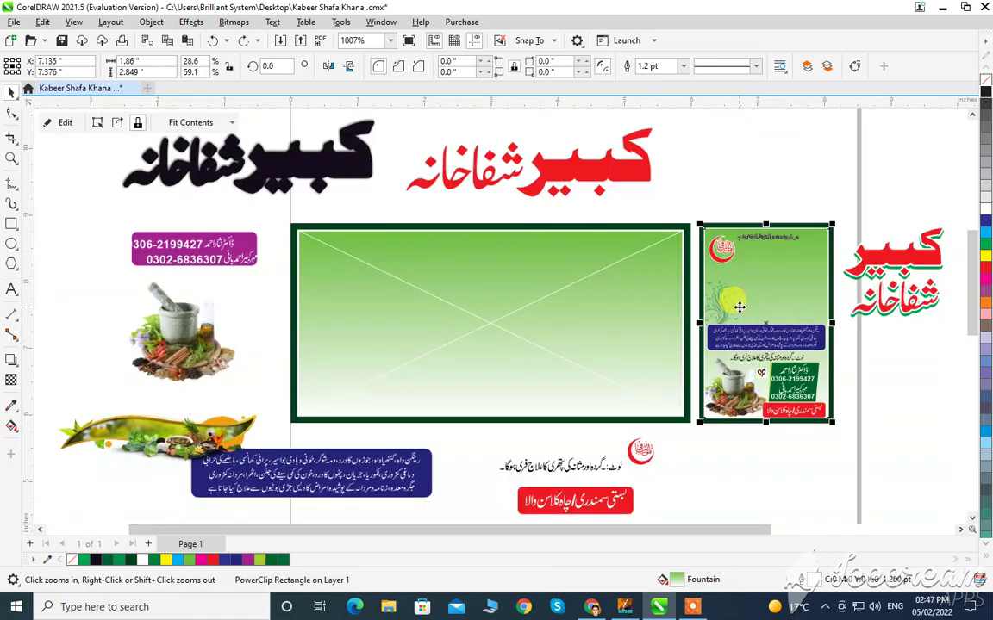
pyautogui.moveTo(720, 231); pyautogui.dragTo(801, 243)
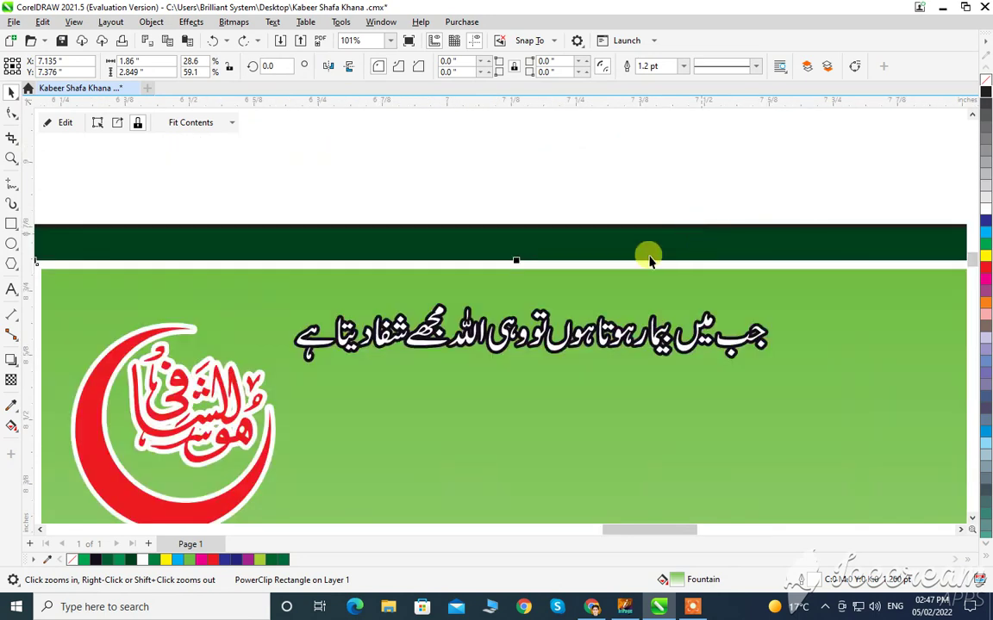
pyautogui.scroll(-1, 364, 186)
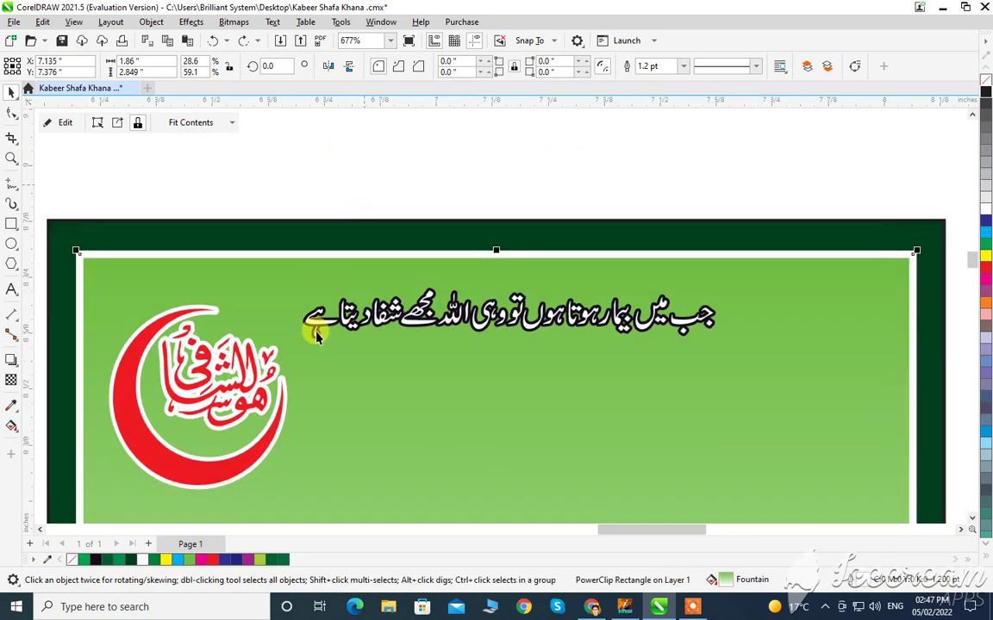
pyautogui.click(361, 328)
pyautogui.moveTo(380, 319); pyautogui.dragTo(402, 175)
# Move the red crescent emblem off the tall banner to above its upper-right corner
pyautogui.scroll(-6, 405, 194)
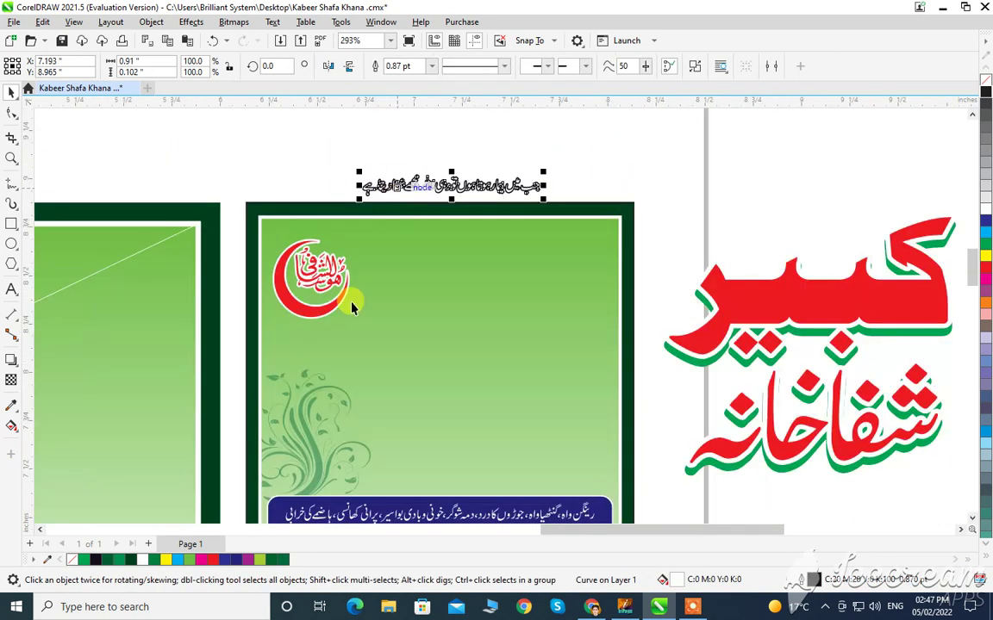
pyautogui.click(339, 316)
pyautogui.moveTo(359, 282); pyautogui.dragTo(698, 161)
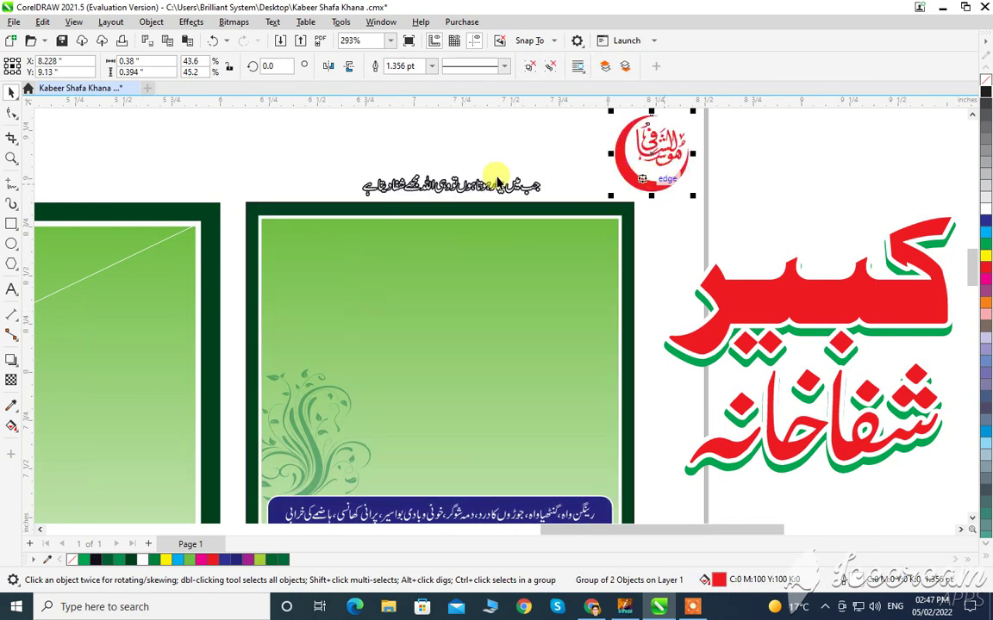
# Move the navy text box and the black note line off the tall banner to its right, below the title
pyautogui.scroll(-5, 484, 336)
pyautogui.click(484, 336)
pyautogui.moveTo(472, 348); pyautogui.dragTo(713, 360)
pyautogui.click(484, 390)
pyautogui.moveTo(485, 391); pyautogui.dragTo(703, 409)
pyautogui.click(526, 424)
pyautogui.moveTo(509, 426); pyautogui.dragTo(558, 417)
pyautogui.hotkey('ctrl', 'z')
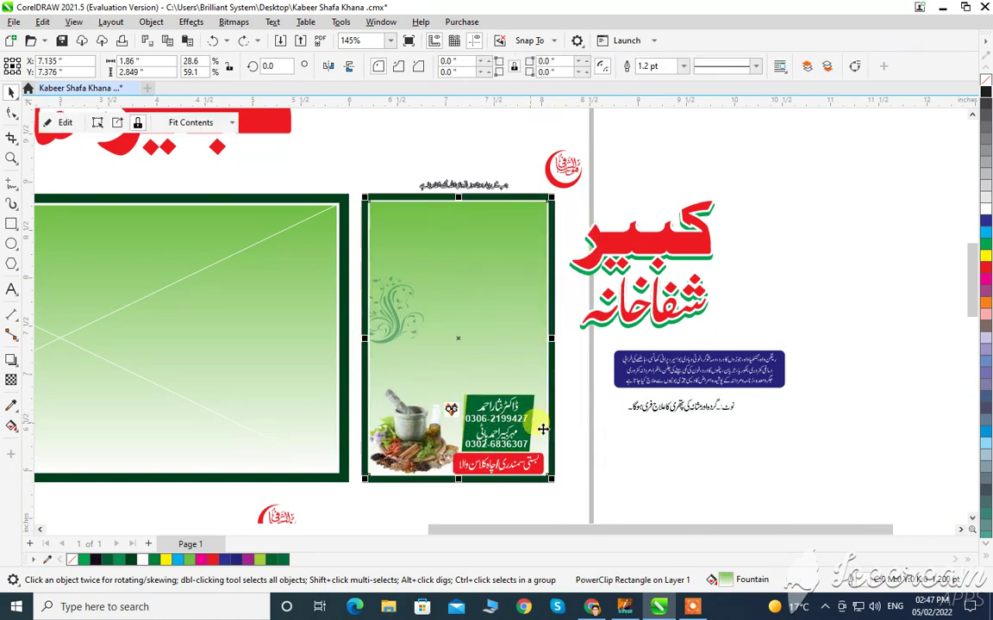
# Move the green contact panel with its text off the tall banner to the right of the title, above the navy box
pyautogui.click(579, 391)
pyautogui.click(509, 422)
pyautogui.keyDown('ctrl'); pyautogui.click(511, 421); pyautogui.keyUp('ctrl')
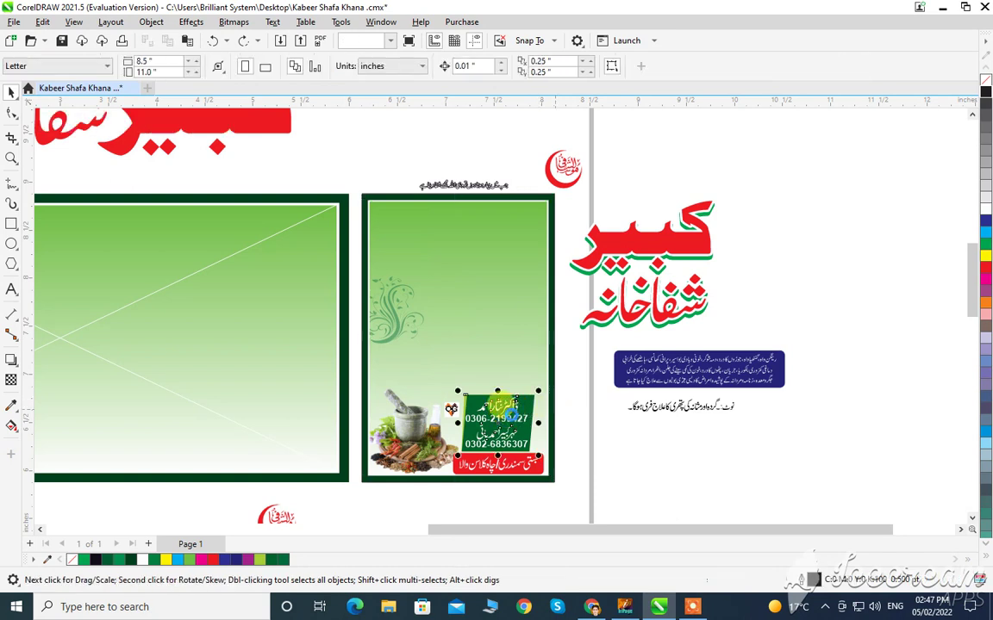
pyautogui.hotkey('ctrl', 'x')
pyautogui.moveTo(509, 423); pyautogui.dragTo(797, 299)
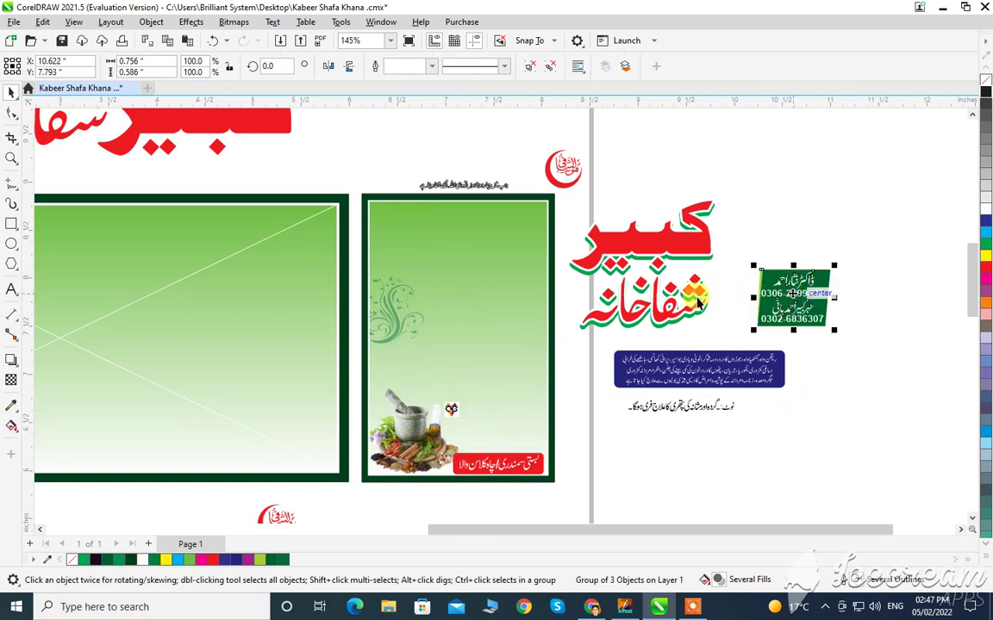
# Ungroup the tall banner's title and move the red word کبیر up and right, off its green shadow shape
pyautogui.click(487, 465)
pyautogui.click(680, 302)
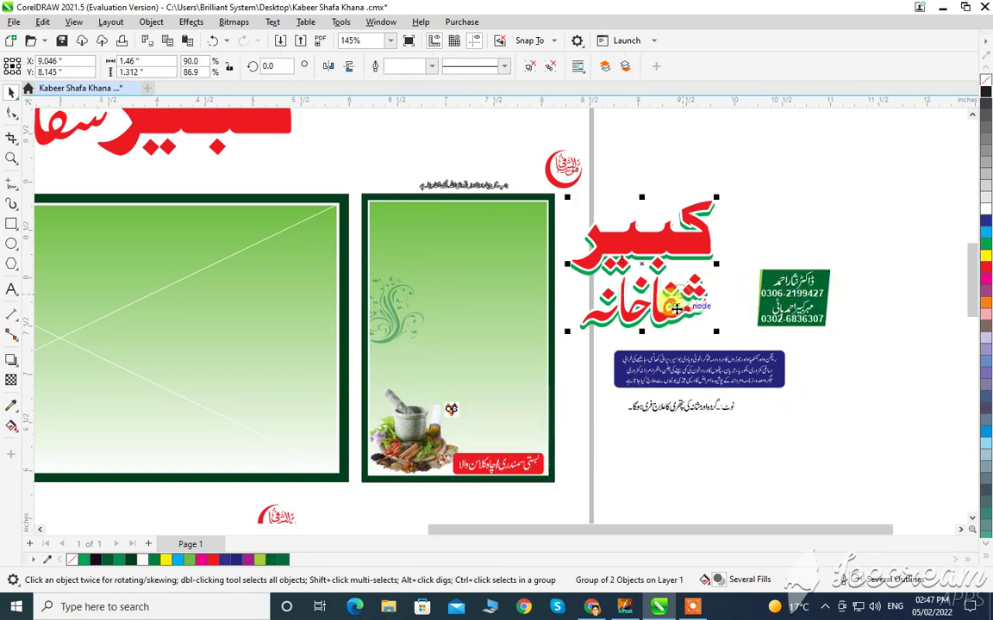
pyautogui.hotkey('ctrl', 'u')
pyautogui.click(751, 221)
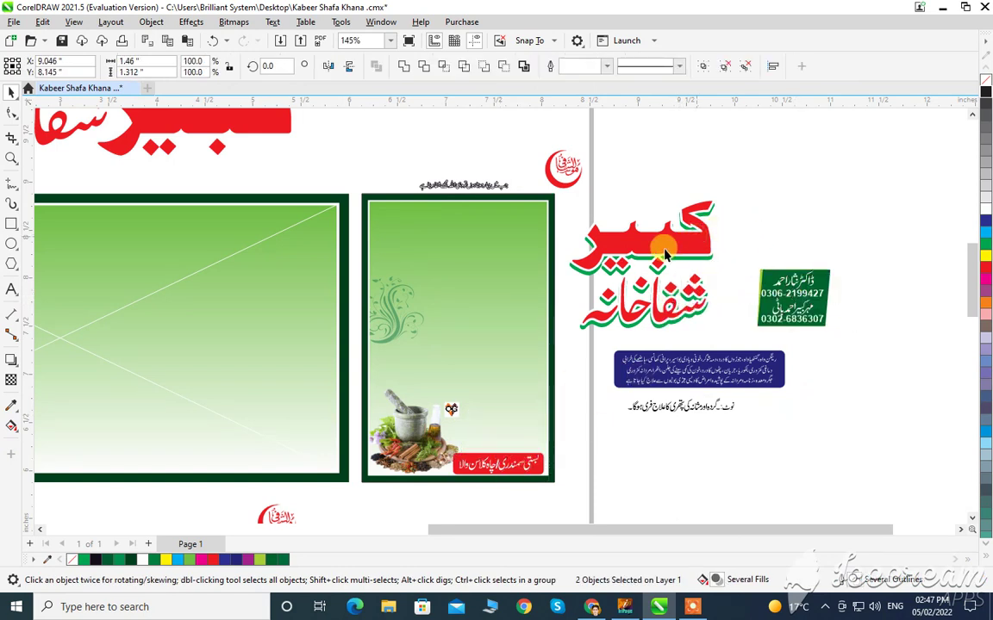
pyautogui.click(666, 247)
pyautogui.click(669, 246)
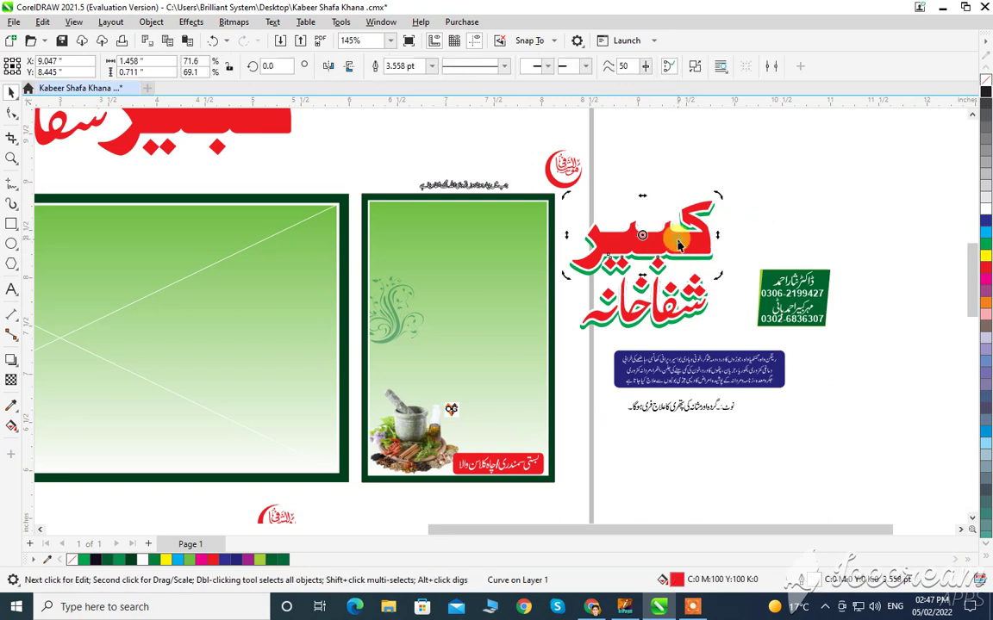
pyautogui.moveTo(678, 240); pyautogui.dragTo(820, 177)
# Try to move the green shadow shape of کبیر next to the separated red word
pyautogui.moveTo(647, 267); pyautogui.dragTo(809, 226)
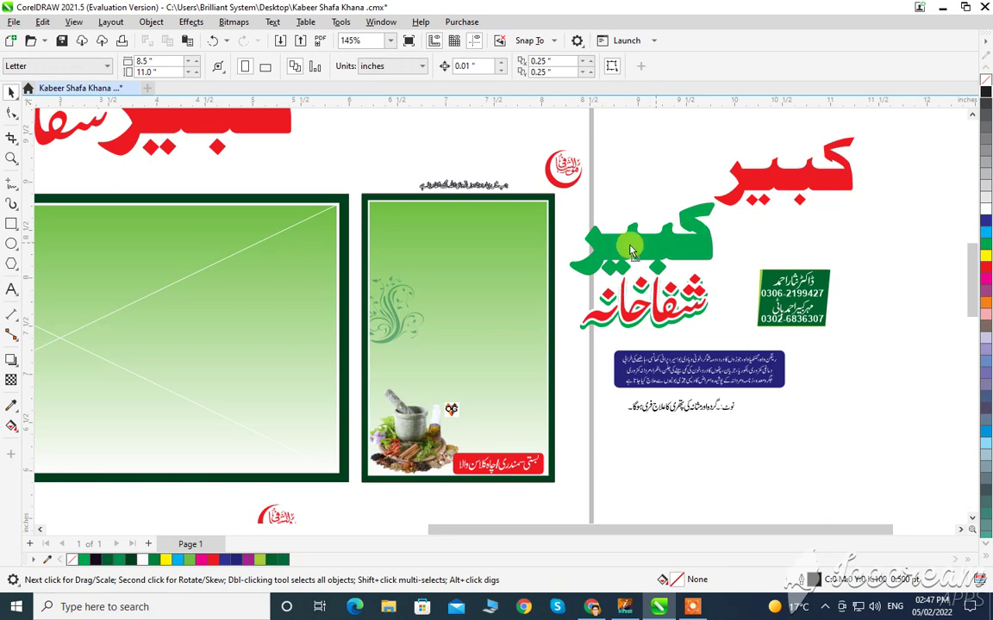
pyautogui.moveTo(648, 255); pyautogui.dragTo(814, 209)
pyautogui.hotkey('ctrl', 'z')
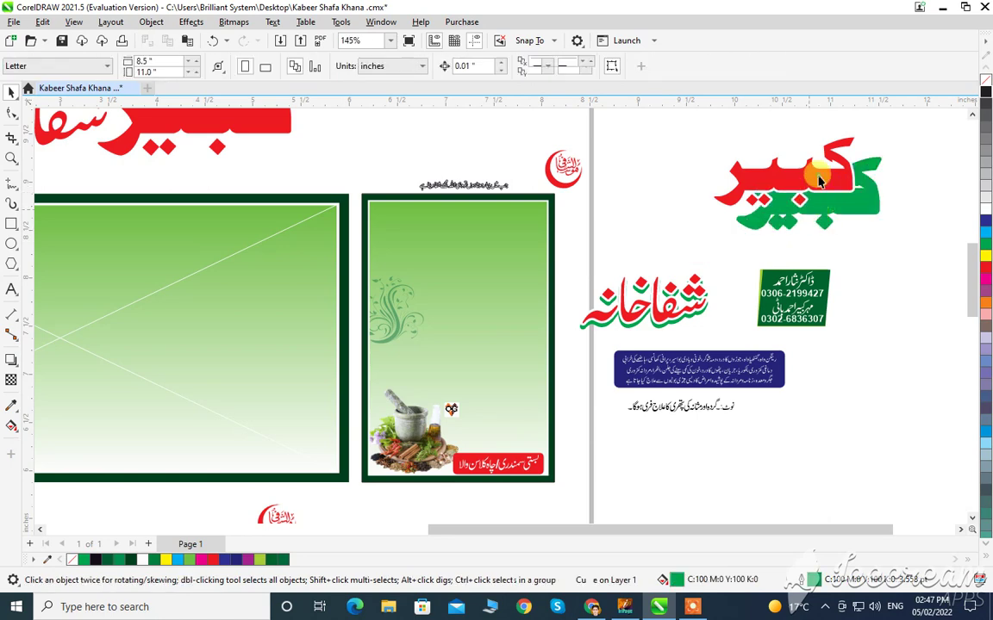
pyautogui.hotkey('ctrl', 'z')
# Add a drop shadow towards the lower right of the red word کبیر, with opacity 80 and feathering 5
pyautogui.scroll(3, 926, 137)
pyautogui.click(592, 254)
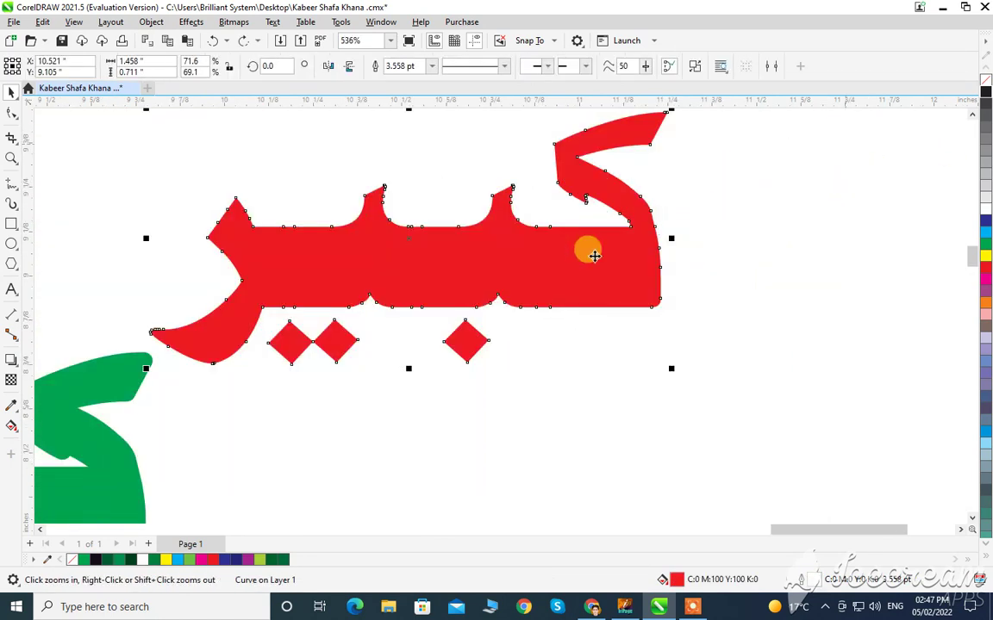
pyautogui.click(11, 361)
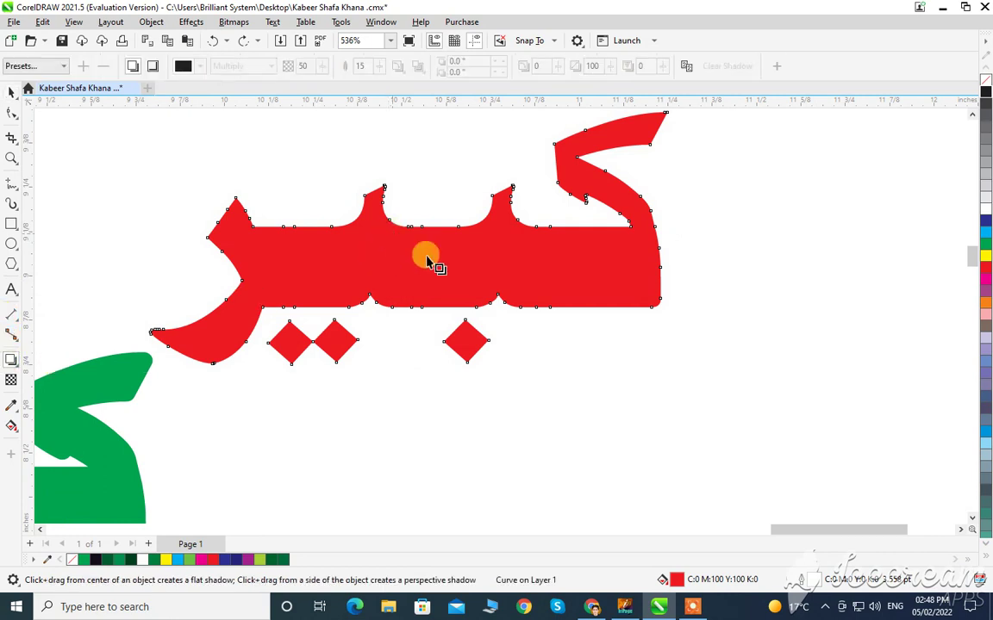
pyautogui.moveTo(429, 260); pyautogui.dragTo(583, 379)
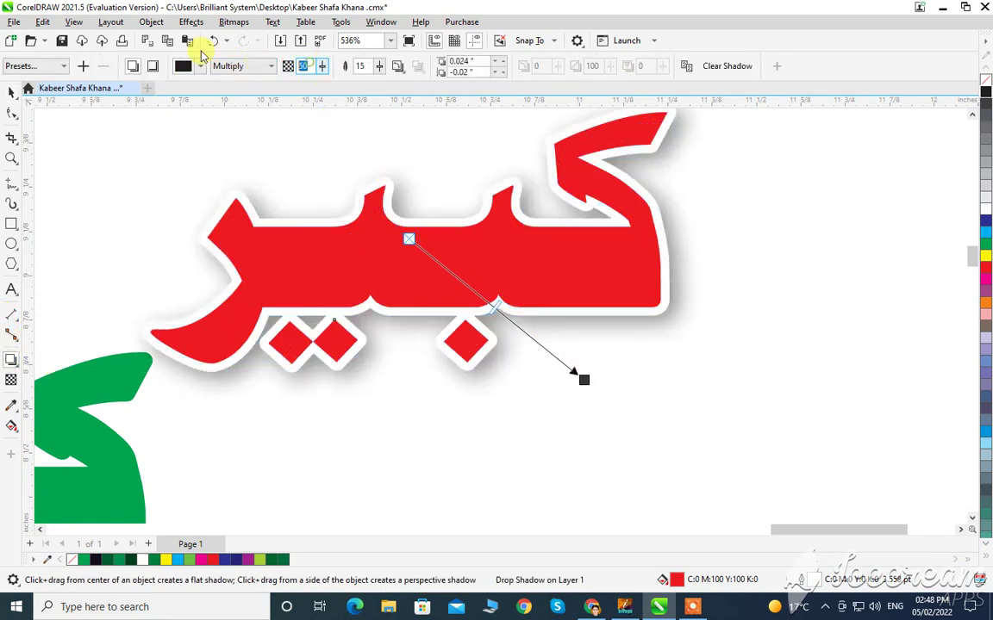
pyautogui.write('80')
pyautogui.press('Tab')
pyautogui.write('5')
pyautogui.press('Return')
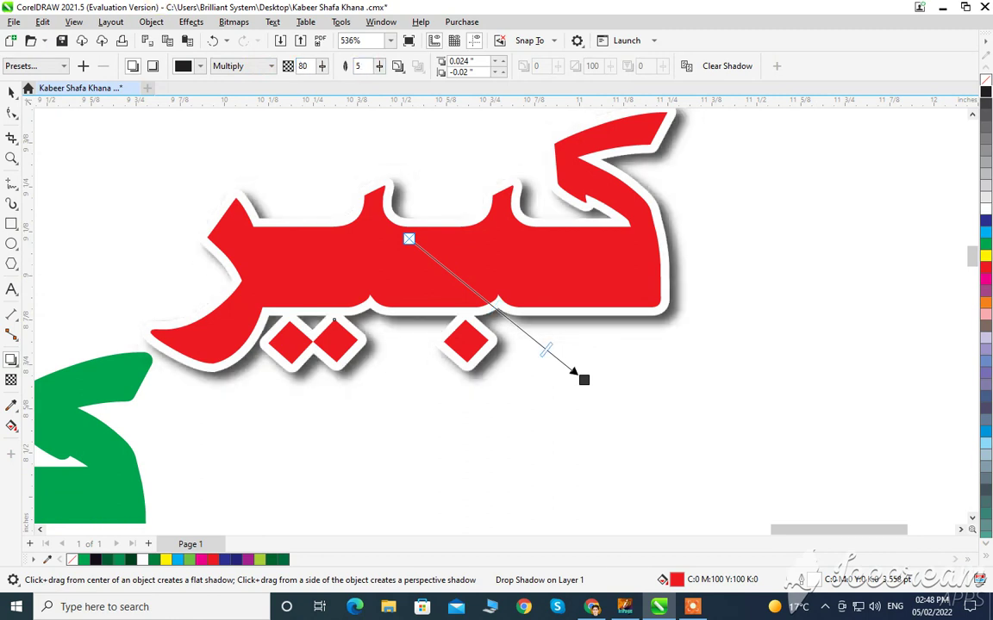
pyautogui.press('space')
# Center the shadowed red word کبیر on its green shadow shape, both horizontally and vertically
pyautogui.scroll(-1, 704, 203)
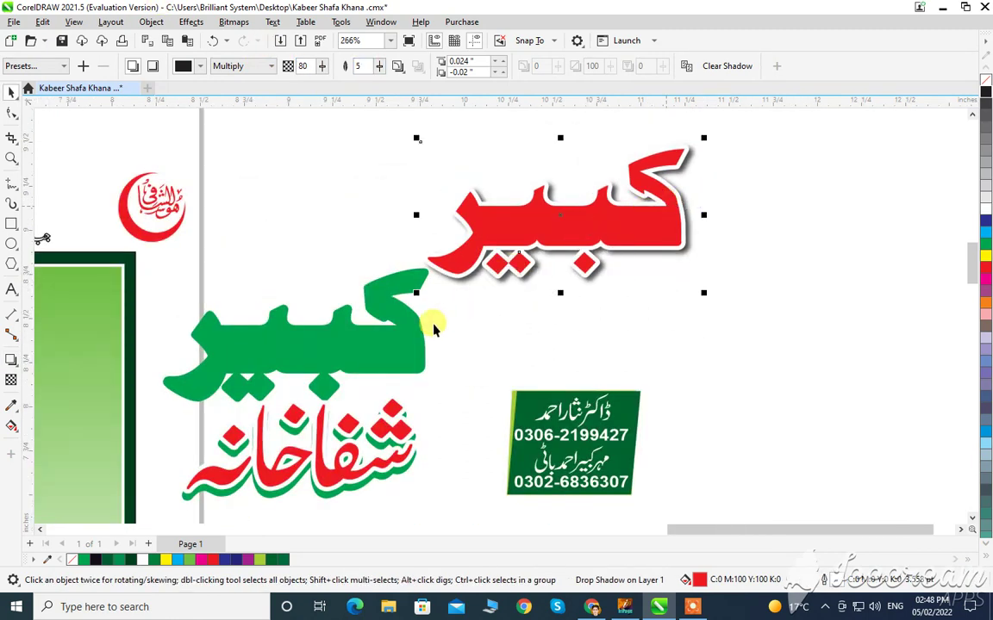
pyautogui.moveTo(448, 330); pyautogui.dragTo(448, 330)
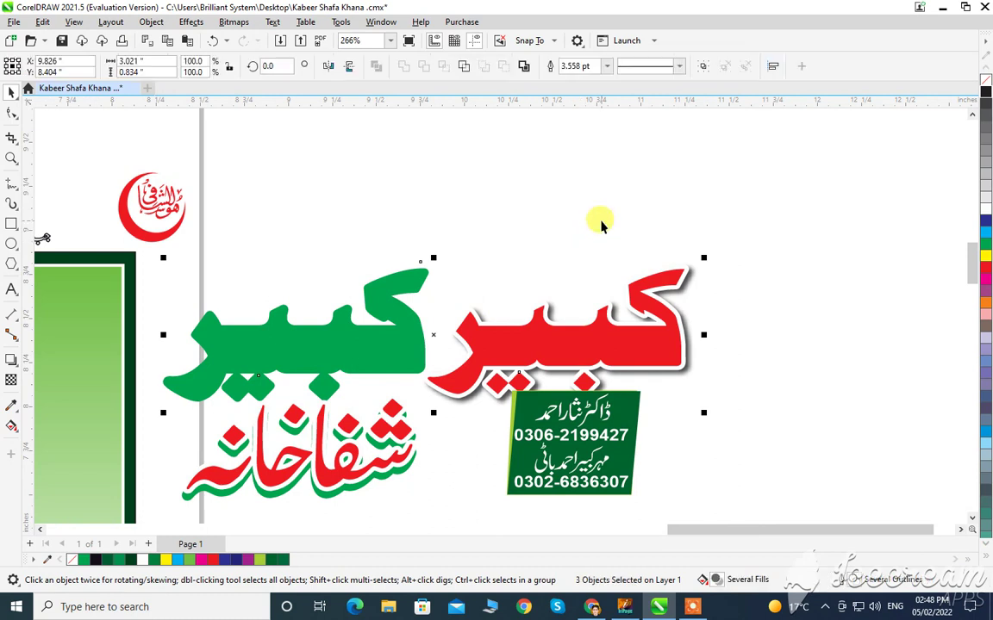
pyautogui.press('c')
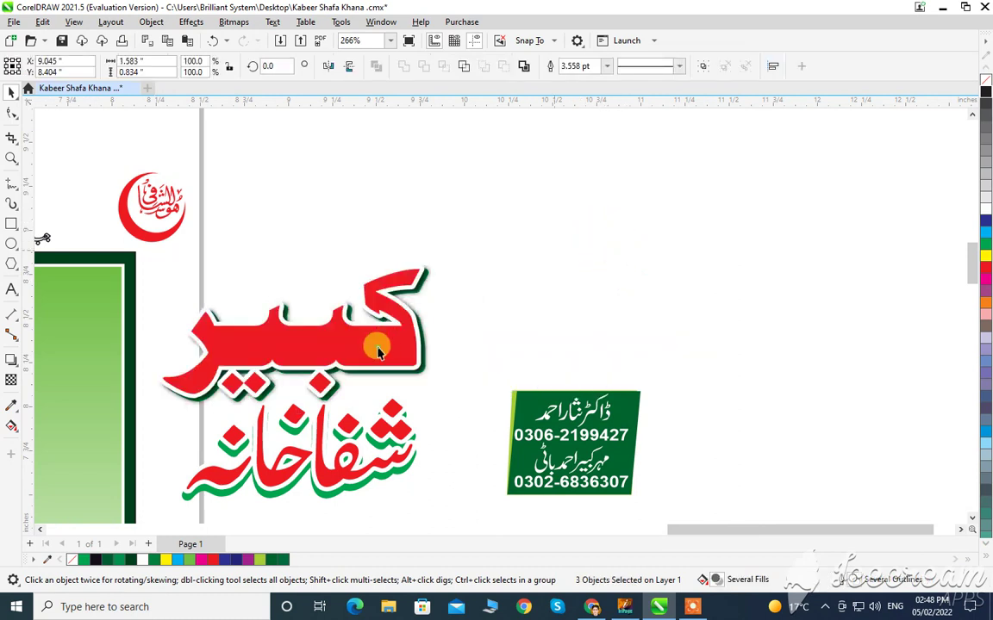
# Set the white outline width of the red word کبیر to 6 pt
pyautogui.click(362, 334)
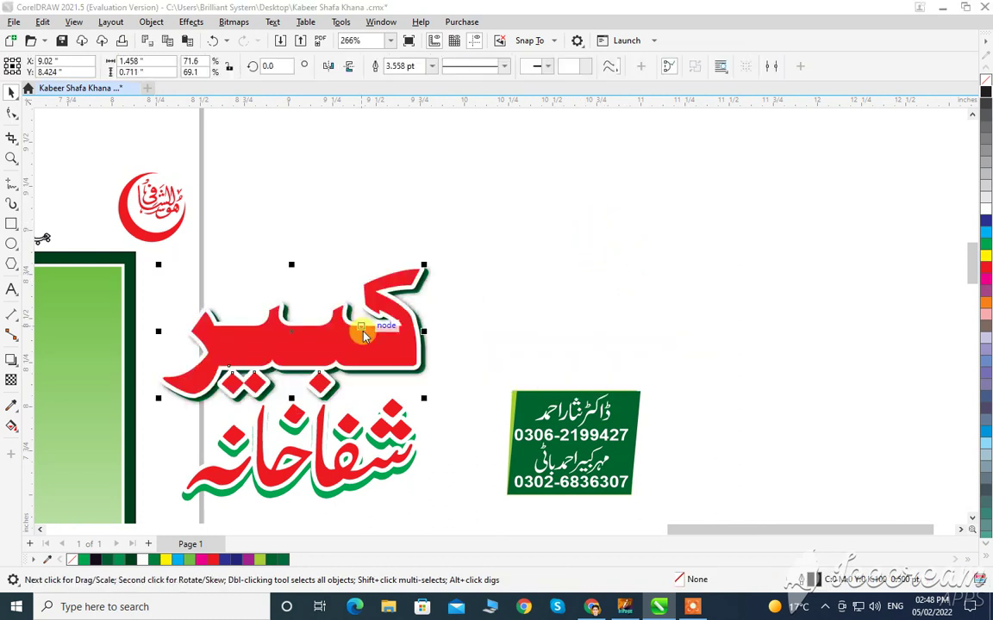
pyautogui.press('F12')
pyautogui.press('Return')
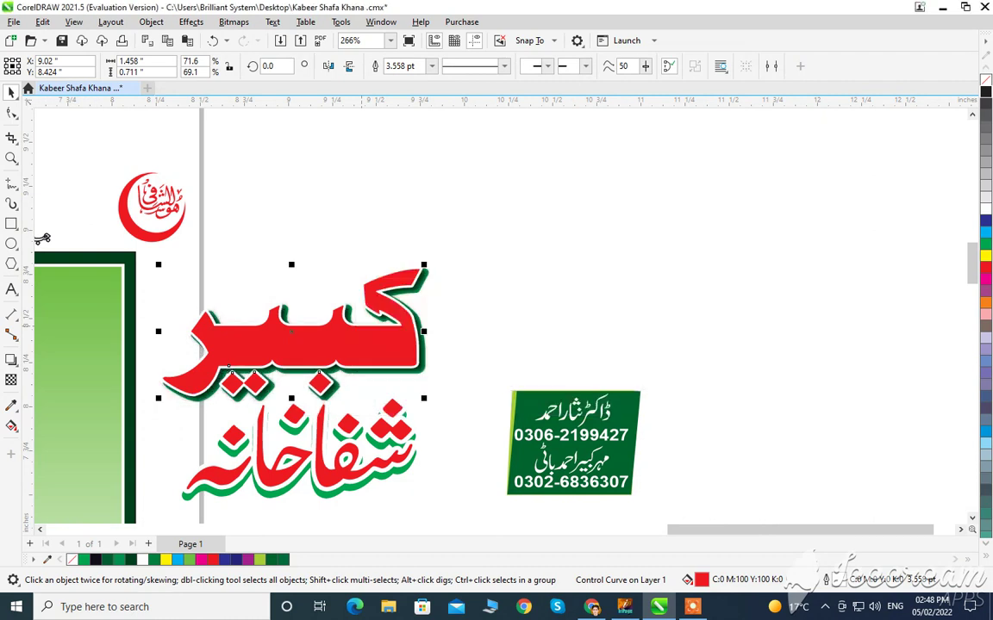
pyautogui.press('F12')
pyautogui.press('Tab')
pyautogui.hotkey('alt', 'Down')
pyautogui.click(365, 335)
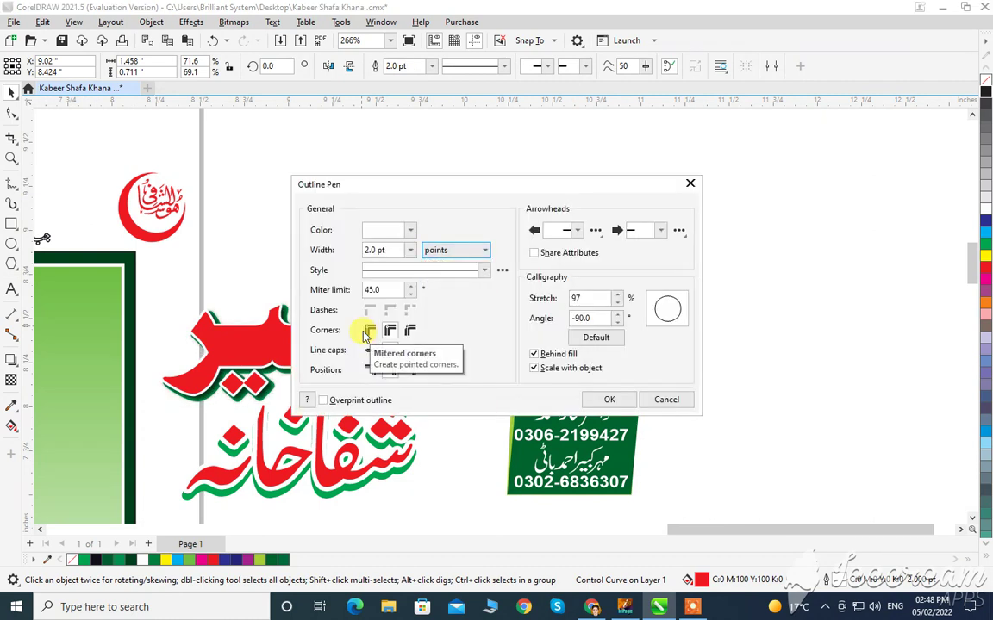
pyautogui.doubleClick(380, 250)
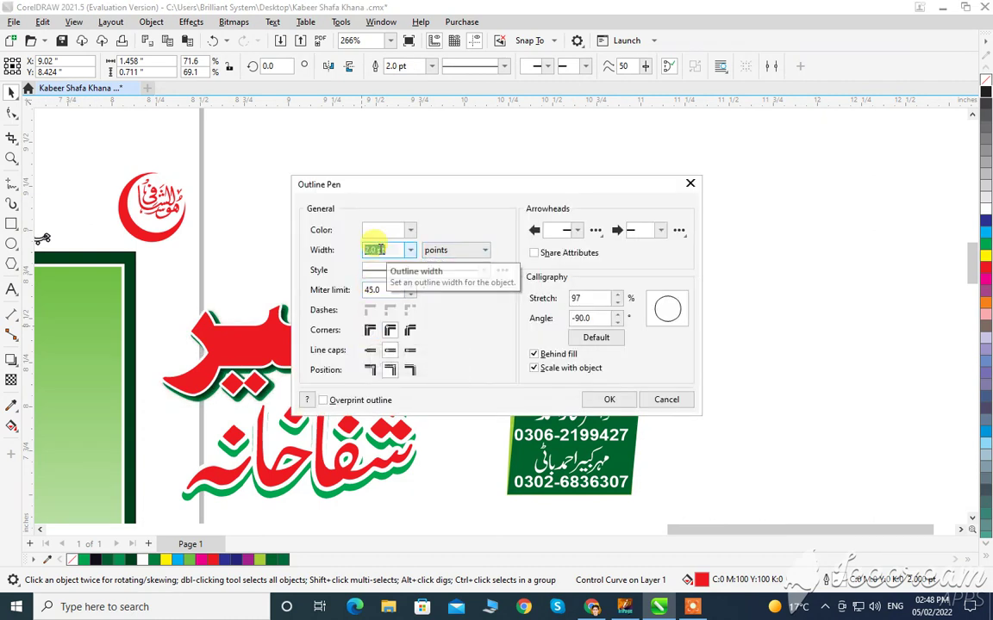
pyautogui.write('6')
pyautogui.press('Return')
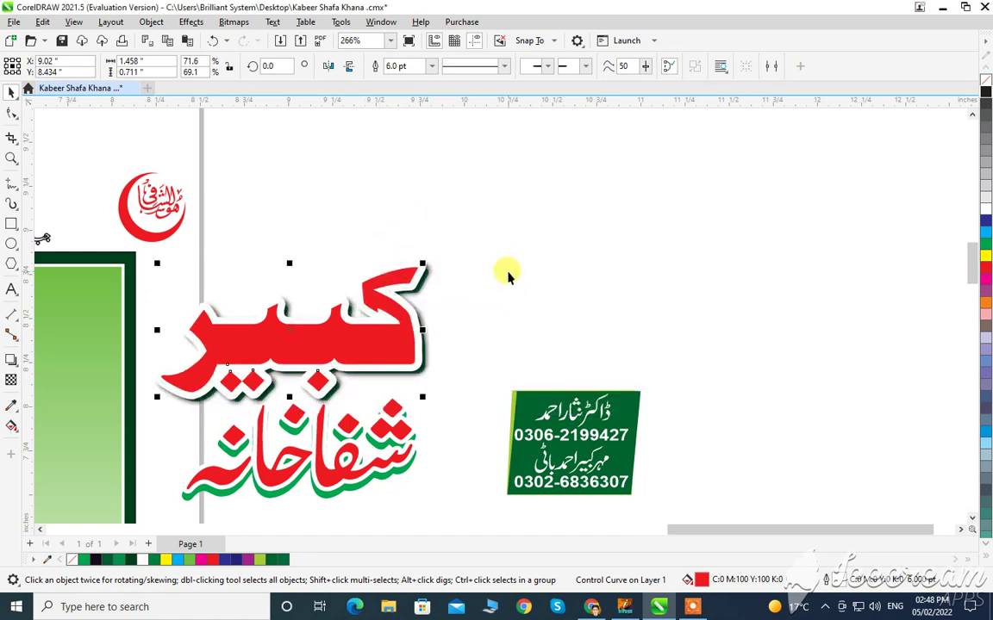
# Nudge the red word کبیر slightly upward over its green shadow shape
pyautogui.press('Up')
pyautogui.press('Up')
pyautogui.press('Down')
pyautogui.press('Right')
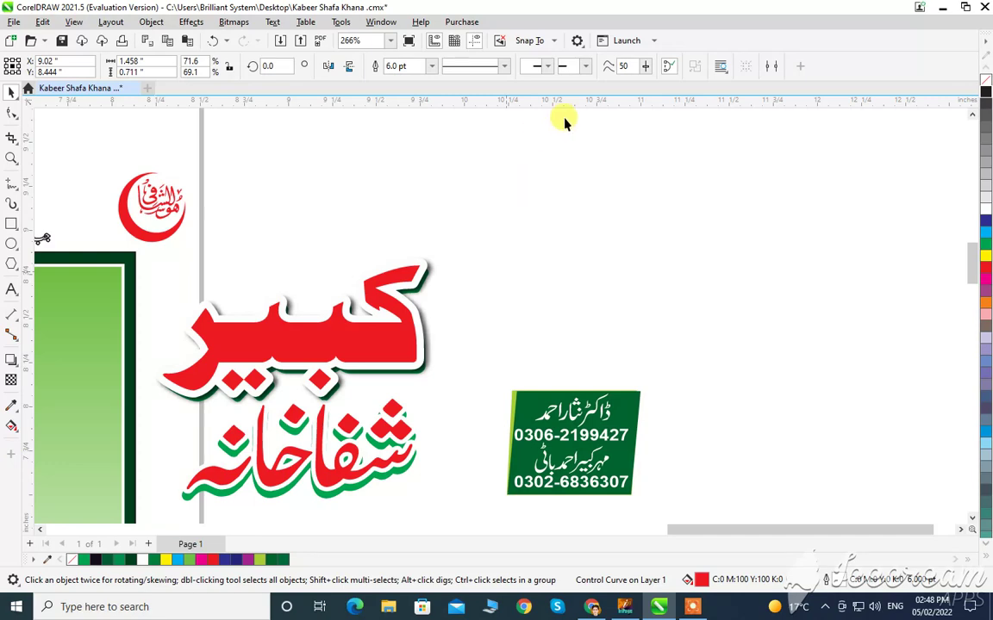
# Undo the title edits and the earlier moves until all of the tall banner's elements are back on its background
pyautogui.click(521, 258)
pyautogui.press('F4')
pyautogui.click(204, 256)
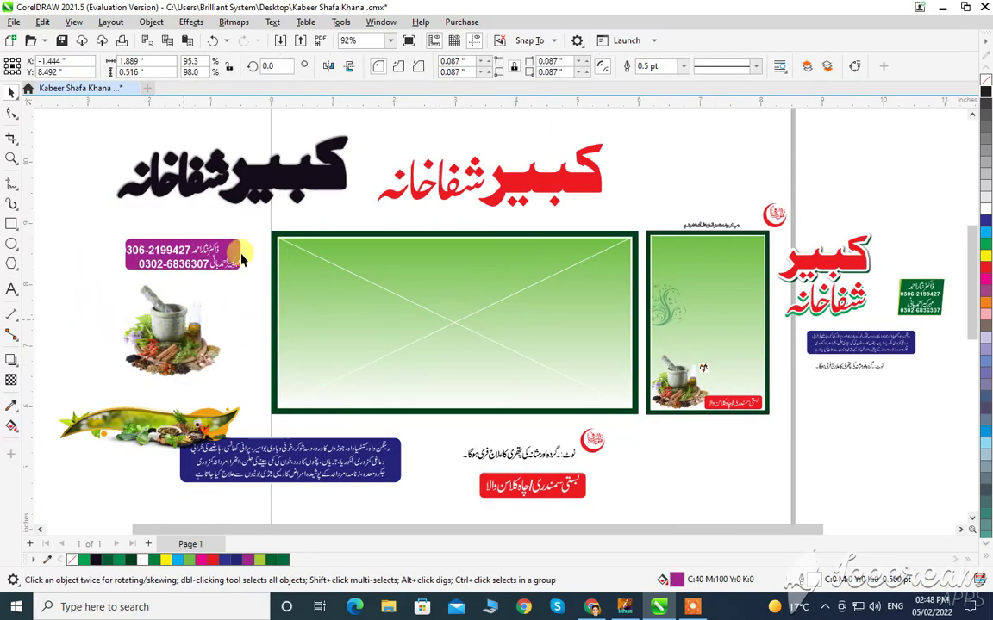
pyautogui.scroll(-1, 241, 258)
pyautogui.hotkey('ctrl', 'z')
pyautogui.hotkey('ctrl', 'z')
pyautogui.hotkey('ctrl', 'z')
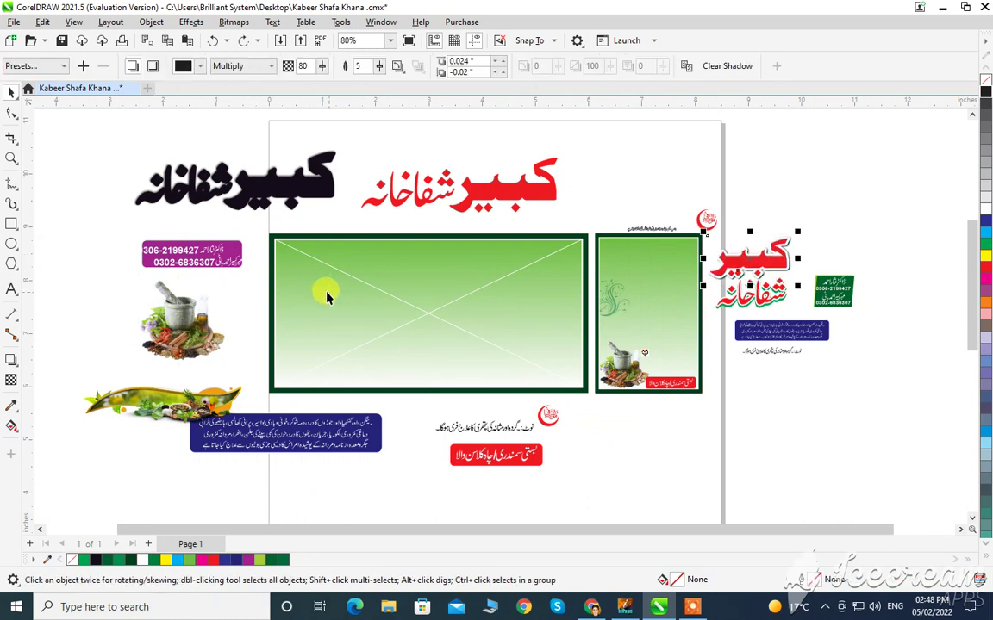
pyautogui.hotkey('ctrl', 'z')
pyautogui.hotkey('ctrl', 'z')
pyautogui.hotkey('ctrl', 'z')
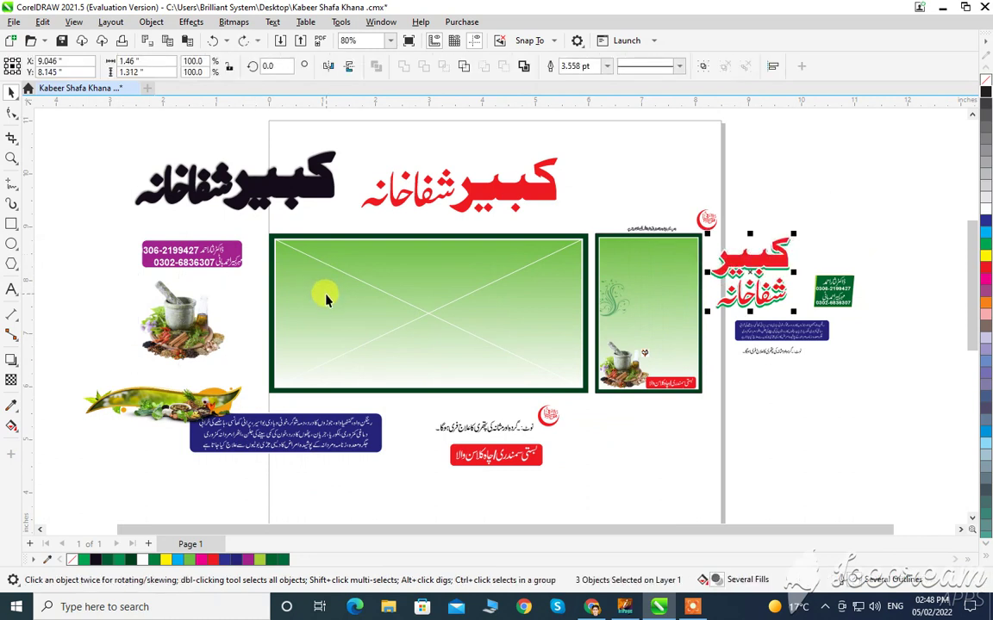
pyautogui.hotkey('ctrl', 'z')
pyautogui.hotkey('ctrl', 'z')
pyautogui.hotkey('ctrl', 'z')
pyautogui.hotkey('ctrl', 'z')
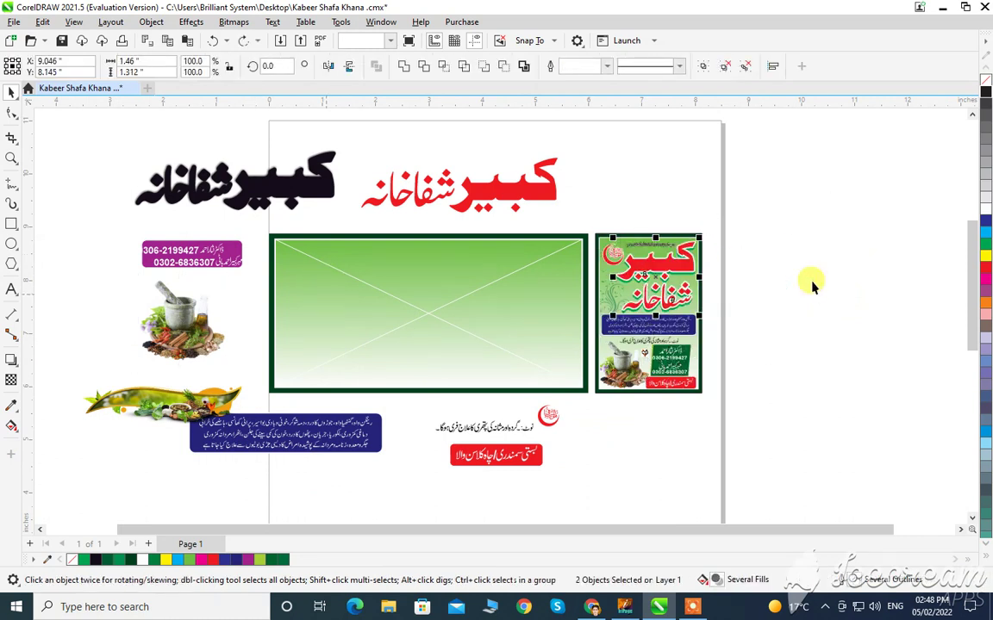
# Undo the wide banner's moves and ungrouping until its whole layout is restored, and fill the view with both banners
pyautogui.scroll(1, 811, 281)
pyautogui.hotkey('ctrl', 'z')
pyautogui.hotkey('ctrl', 'z')
pyautogui.hotkey('ctrl', 'z')
pyautogui.hotkey('ctrl', 'z')
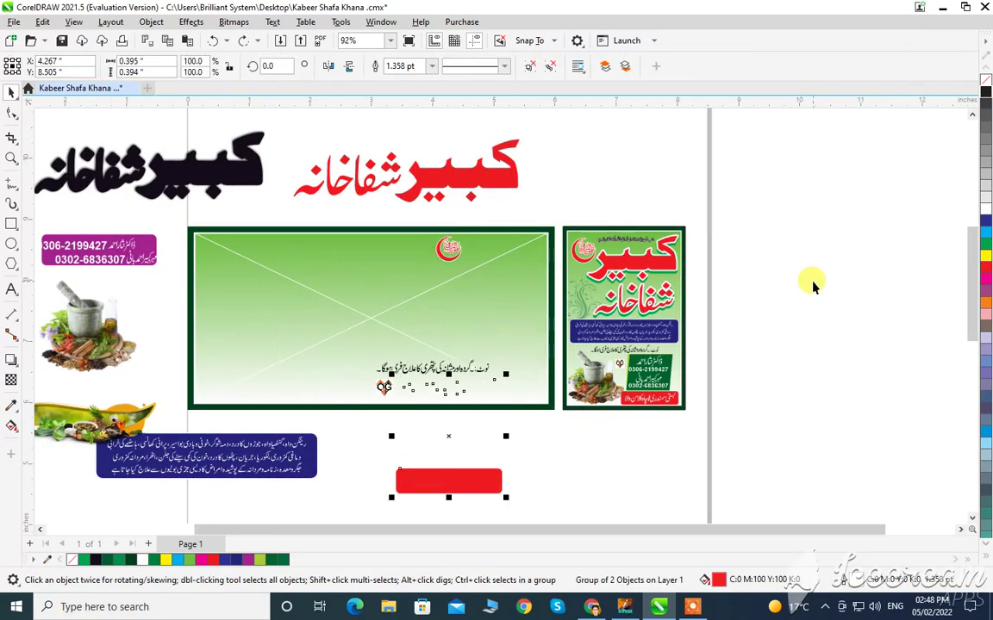
pyautogui.hotkey('ctrl', 'z')
pyautogui.hotkey('ctrl', 'z')
pyautogui.hotkey('ctrl', 'z')
pyautogui.hotkey('ctrl', 'z')
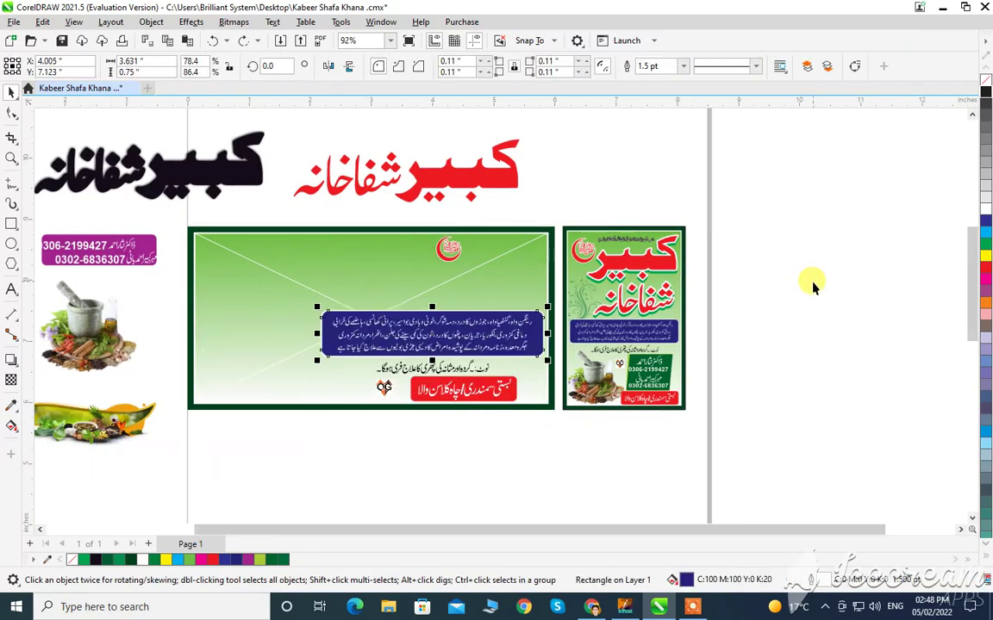
pyautogui.hotkey('ctrl', 'z')
pyautogui.hotkey('ctrl', 'z')
pyautogui.hotkey('ctrl', 'z')
pyautogui.hotkey('ctrl', 'z')
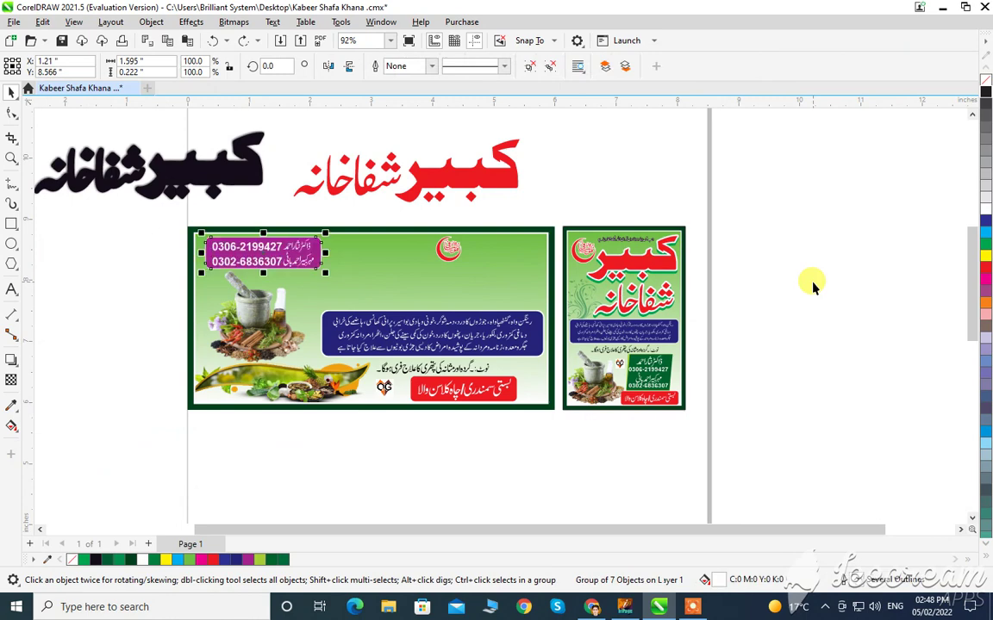
pyautogui.hotkey('ctrl', 'z')
pyautogui.hotkey('ctrl', 'z')
pyautogui.hotkey('ctrl', 'z')
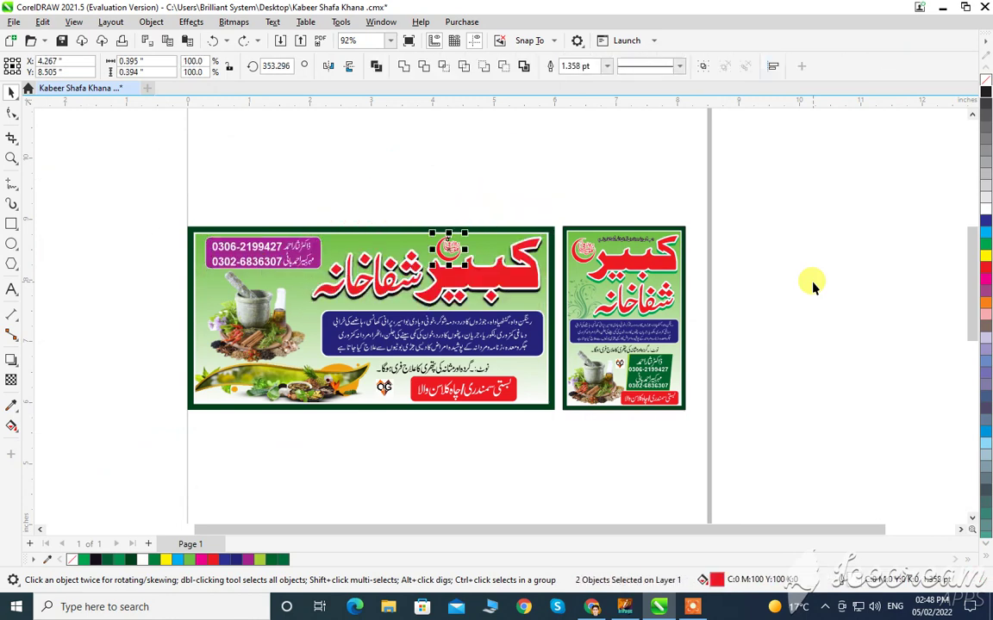
pyautogui.hotkey('ctrl', 'z')
pyautogui.hotkey('ctrl', 'z')
pyautogui.hotkey('ctrl', 'z')
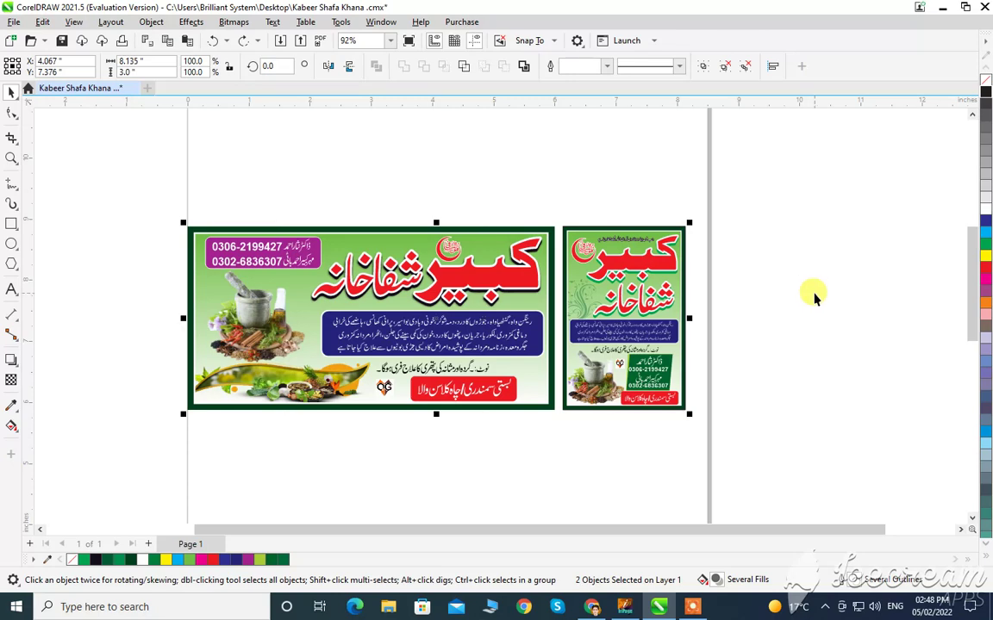
pyautogui.hotkey('shift', 'F2')
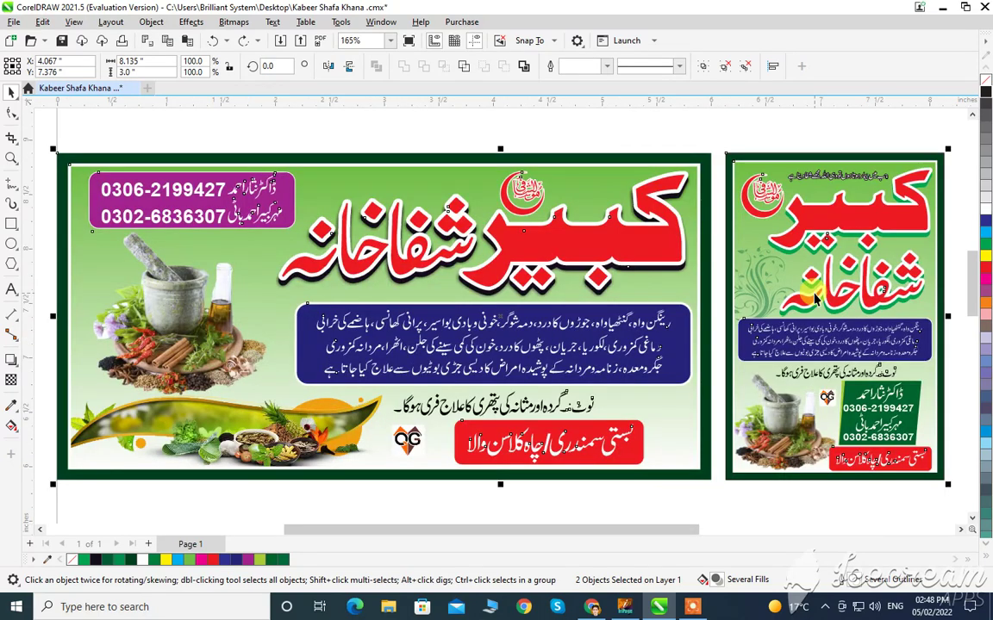